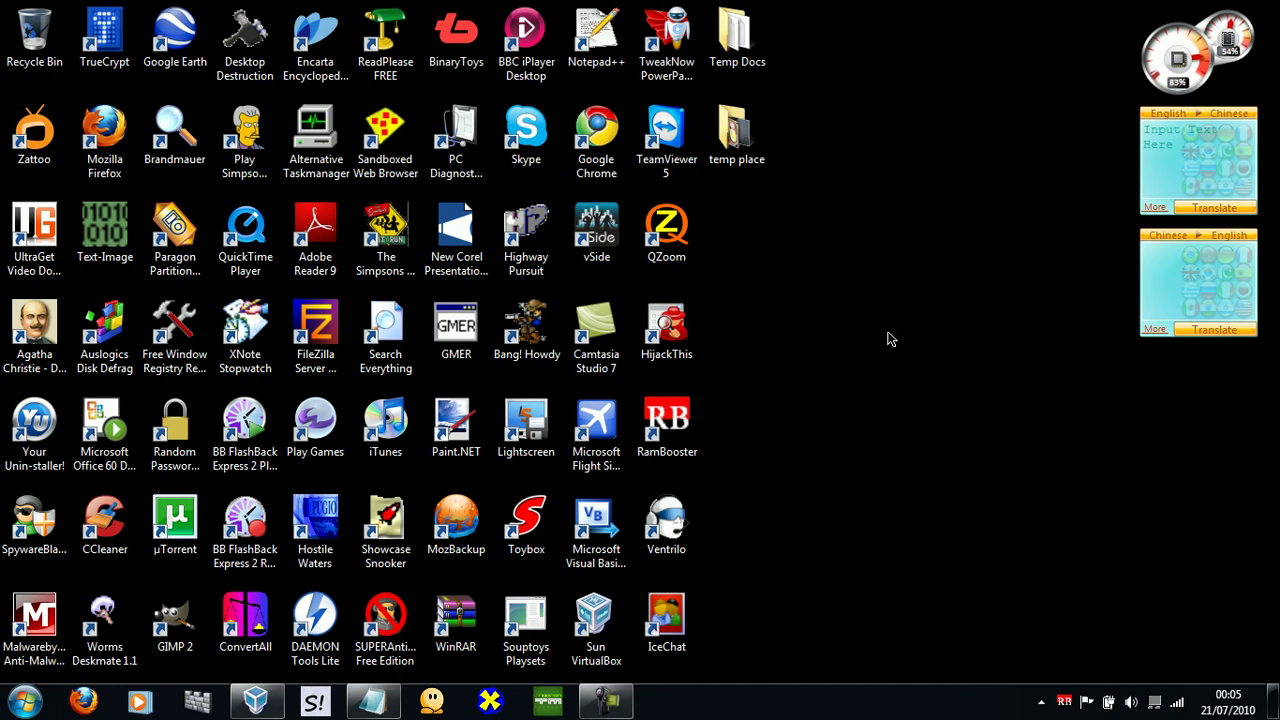
Switch to the VirtualBox window and resume the paused Windows XP virtual machine infected with Security Tool.
{"action": "left_click", "coordinate": [256, 702]}
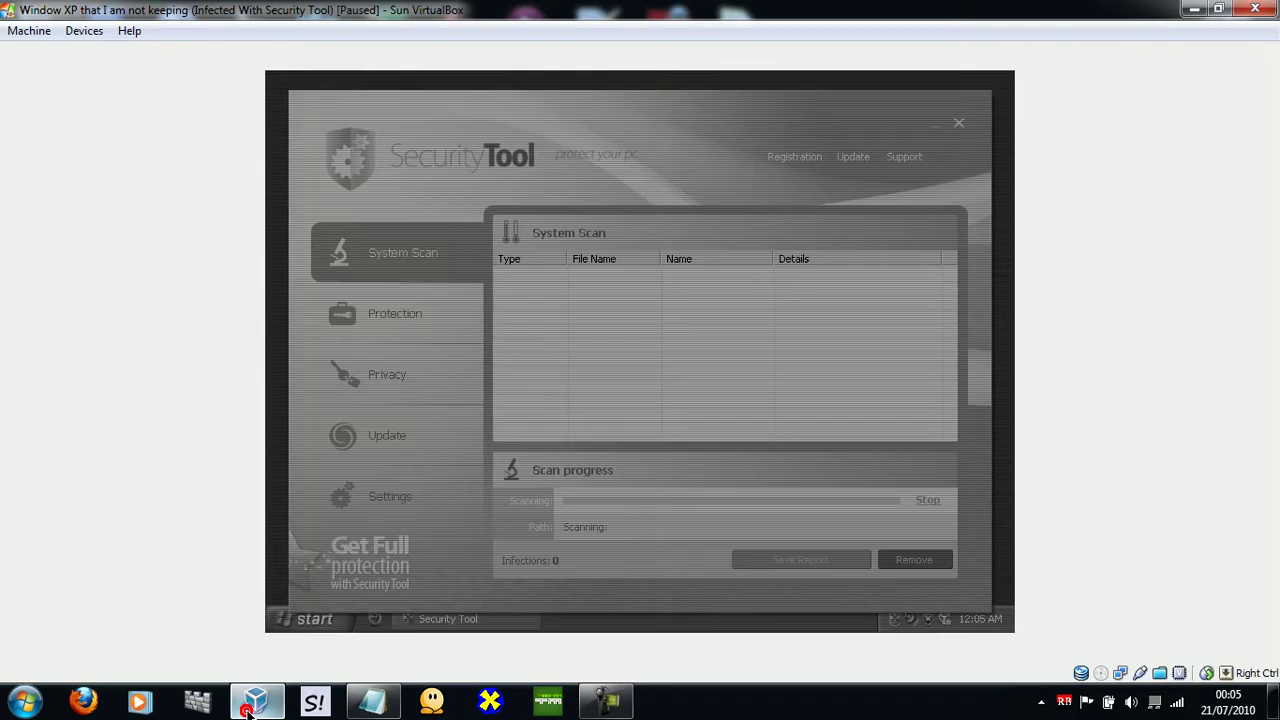
{"action": "left_click", "coordinate": [34, 33]}
{"action": "left_click", "coordinate": [47, 285]}
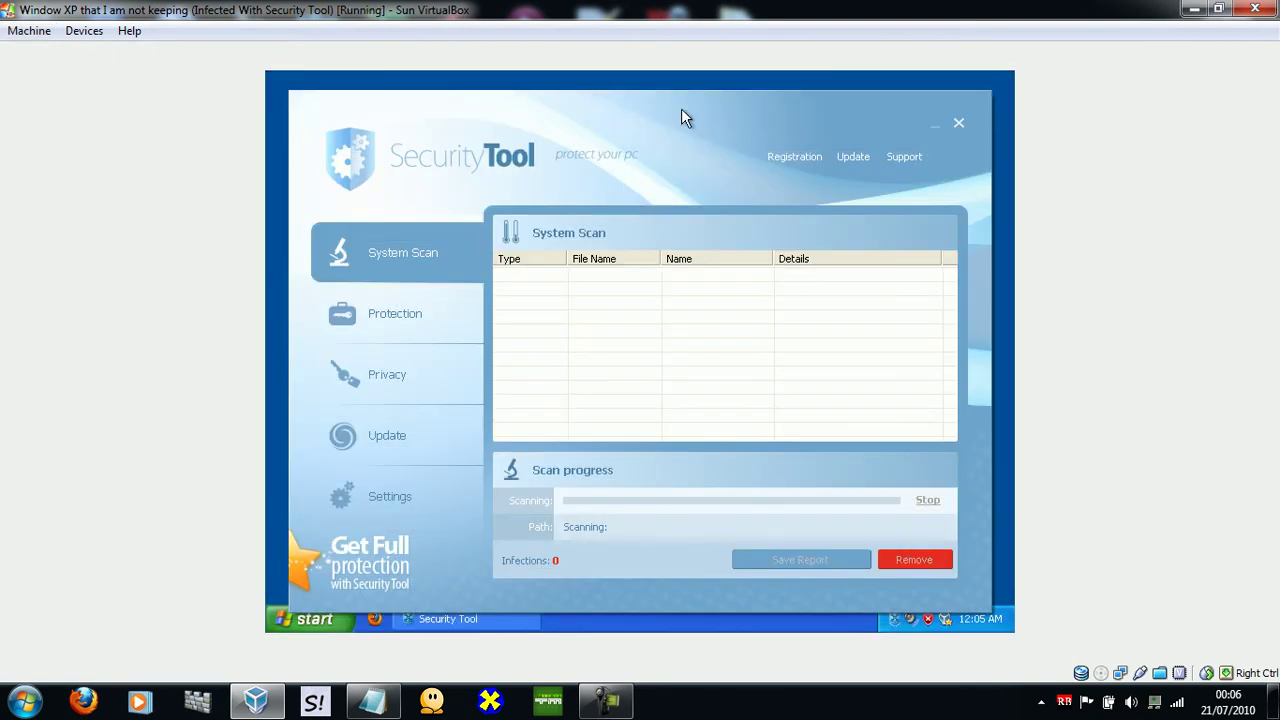
{"action": "mouse_move", "coordinate": [765, 8]}
{"action": "left_mouse_down"}
{"action": "mouse_move", "coordinate": [780, 123]}
{"action": "mouse_move", "coordinate": [773, 7]}
{"action": "left_mouse_up"}
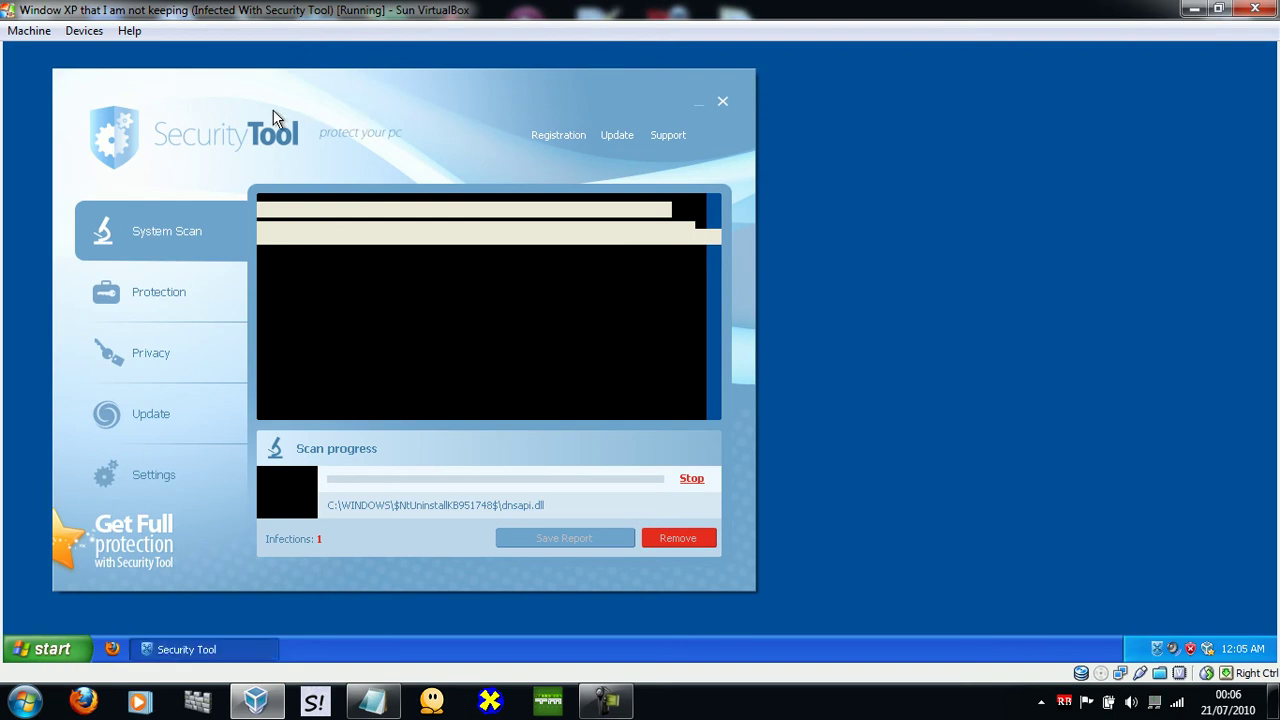
Move the Security Tool window to the middle of the guest desktop and widen the Details column of the scan results.
{"action": "left_click_drag", "start_coordinate": [273, 111], "coordinate": [557, 116]}
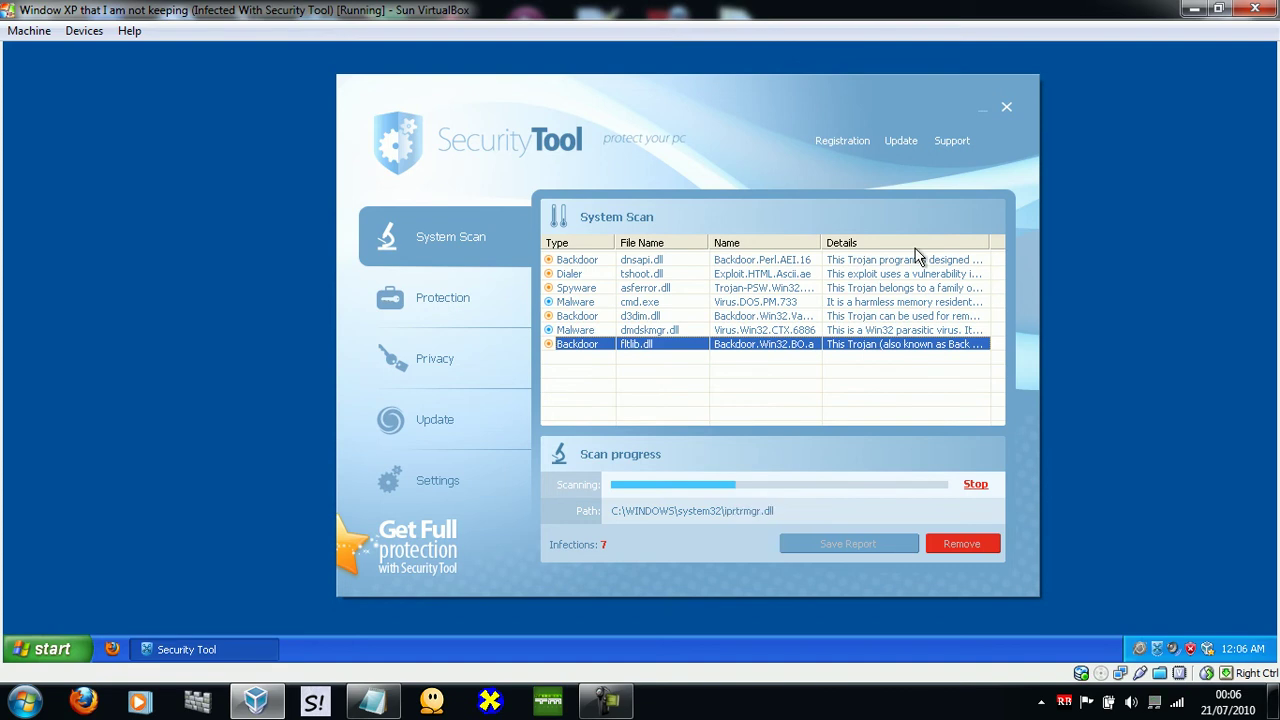
{"action": "left_click_drag", "start_coordinate": [990, 244], "coordinate": [1055, 245]}
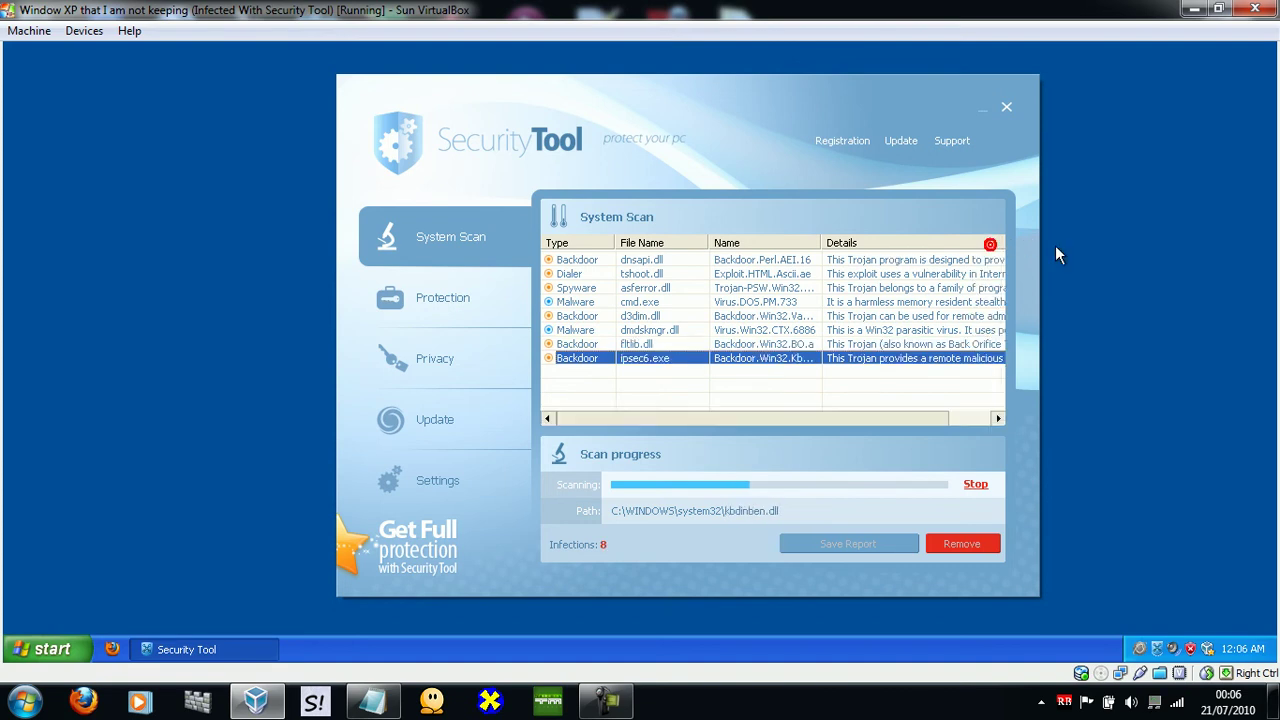
{"action": "left_click_drag", "start_coordinate": [852, 419], "coordinate": [801, 416]}
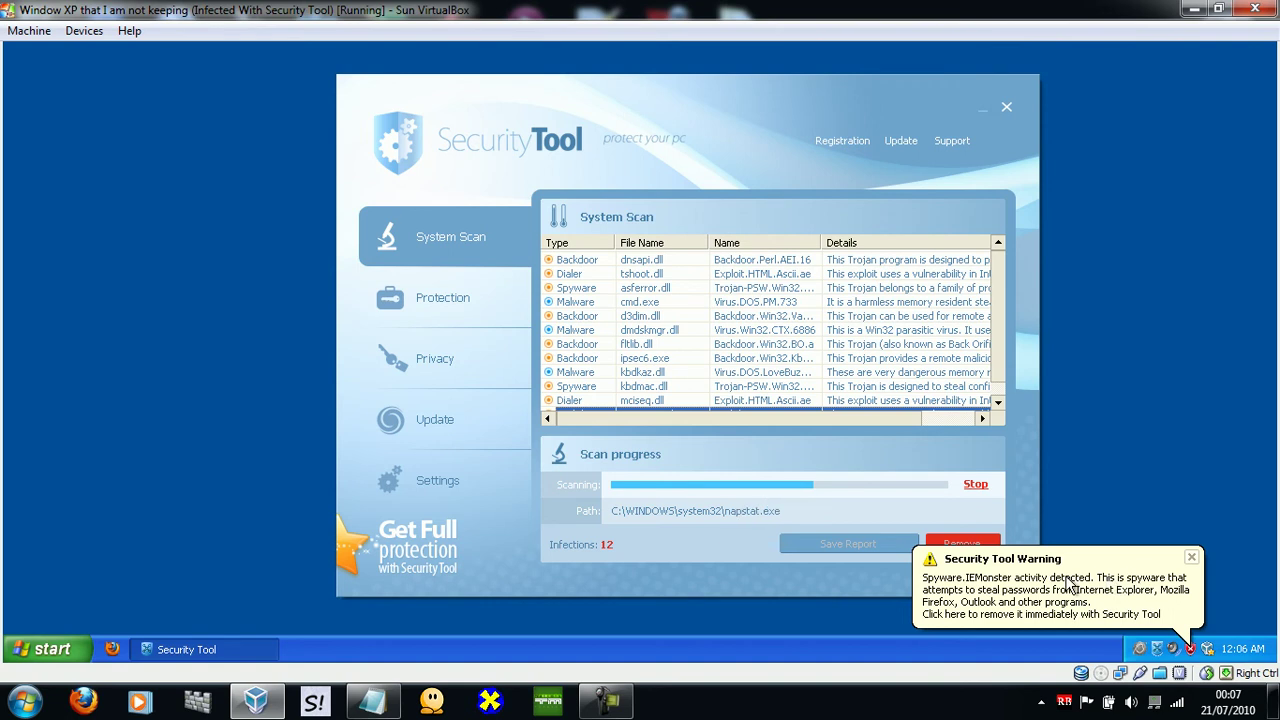
Dismiss the spyware warning balloon and choose to continue unprotected at the infections warning, confirming the choice.
{"action": "left_click", "coordinate": [1194, 559]}
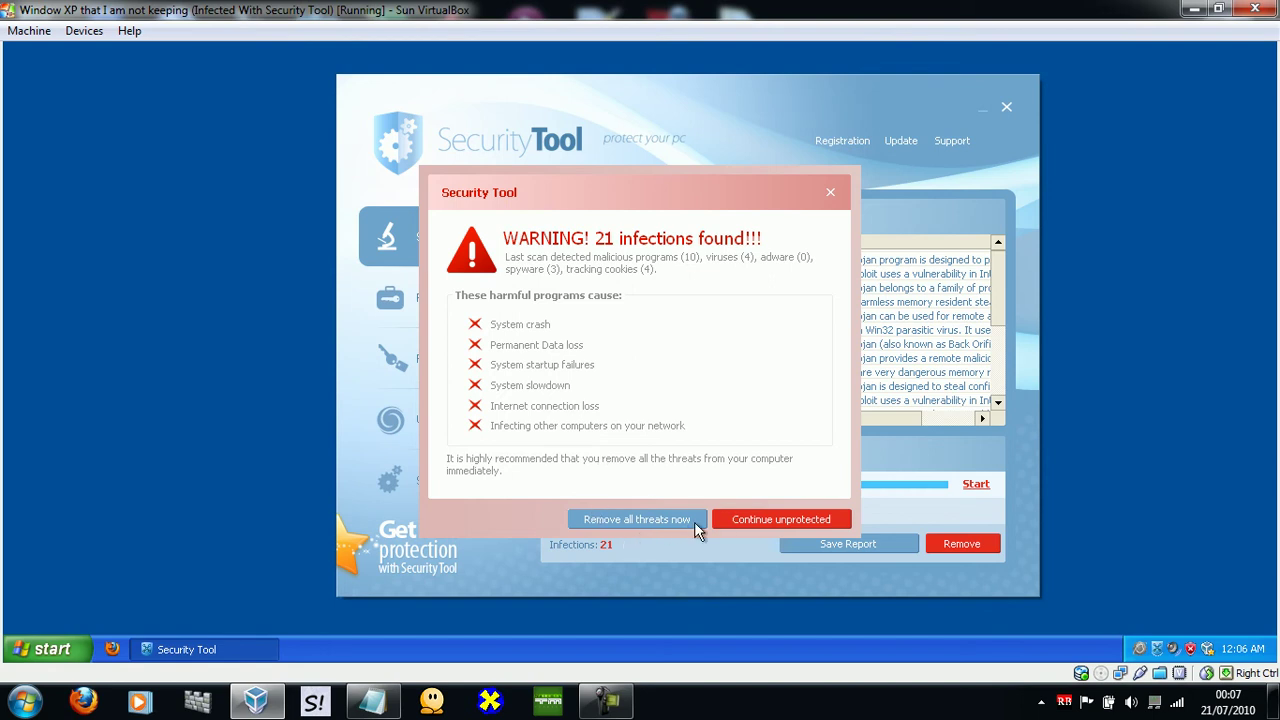
{"action": "left_click", "coordinate": [742, 522]}
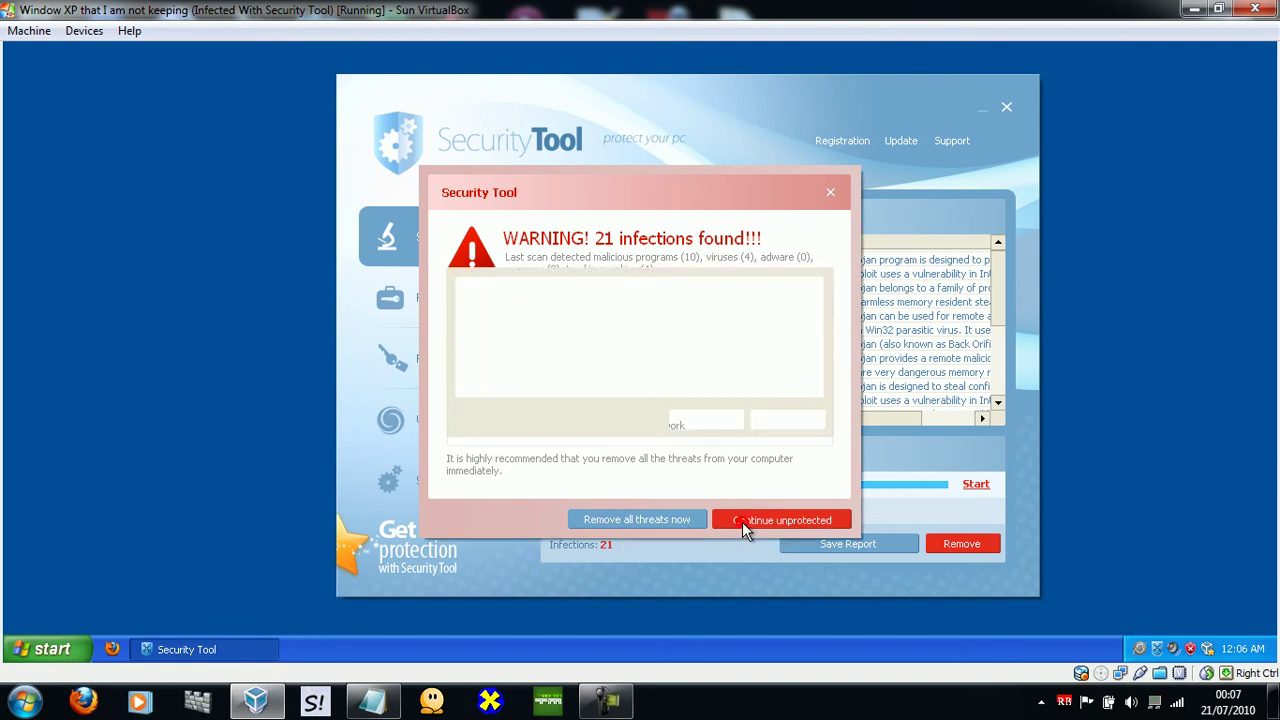
{"action": "left_click", "coordinate": [689, 422]}
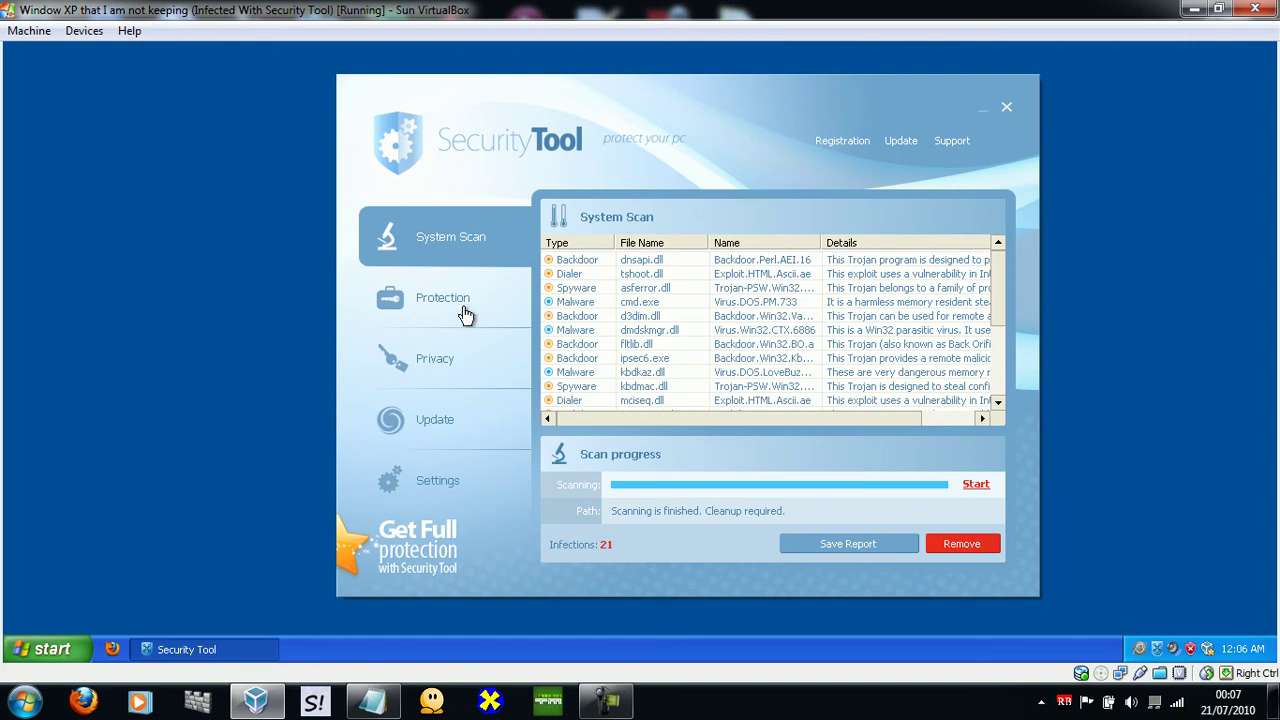
Examine the Spyware Protection, General Security and Automatic Updating sections on Security Tool's Protection page.
{"action": "left_click", "coordinate": [447, 301]}
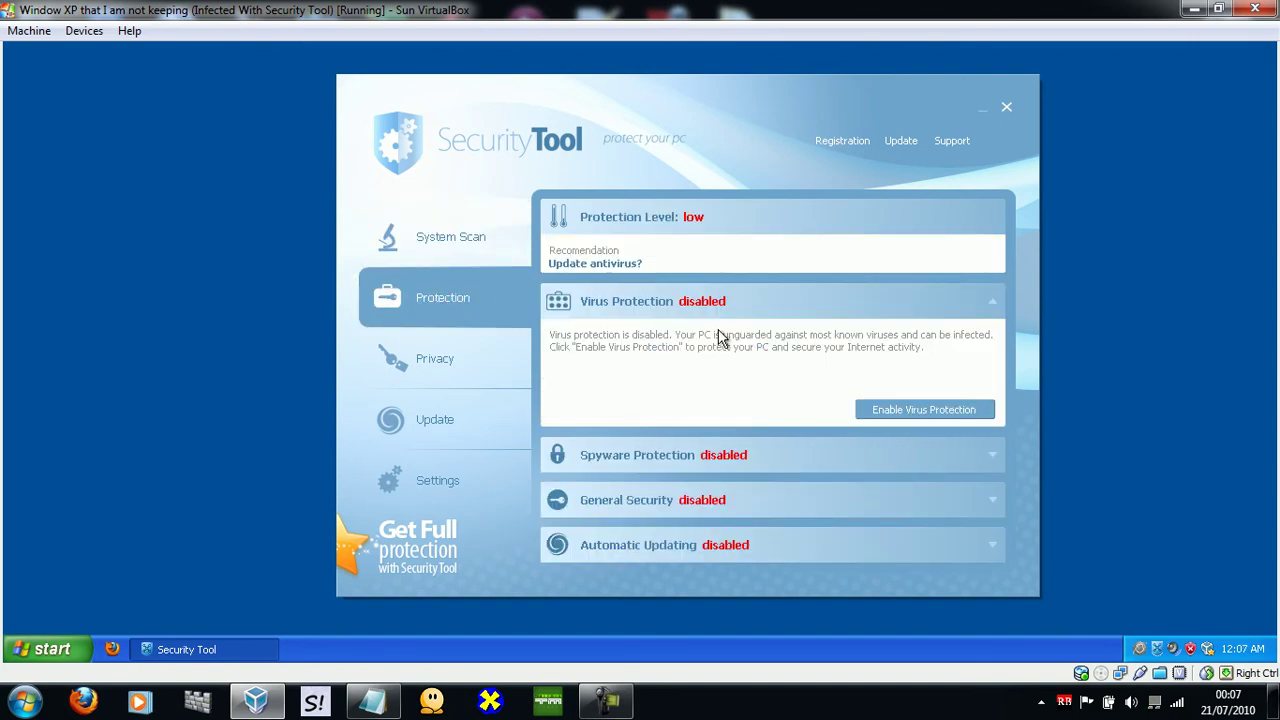
{"action": "left_click", "coordinate": [716, 455]}
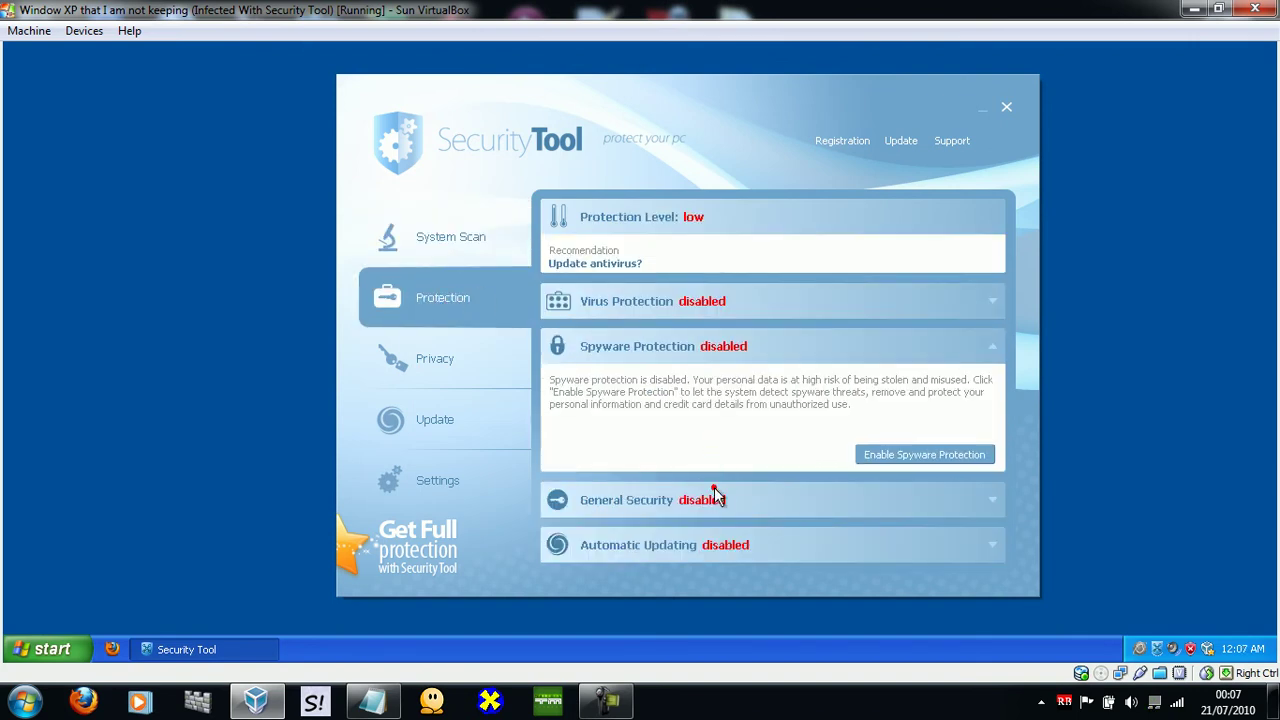
{"action": "left_click", "coordinate": [716, 494]}
{"action": "left_click", "coordinate": [714, 538]}
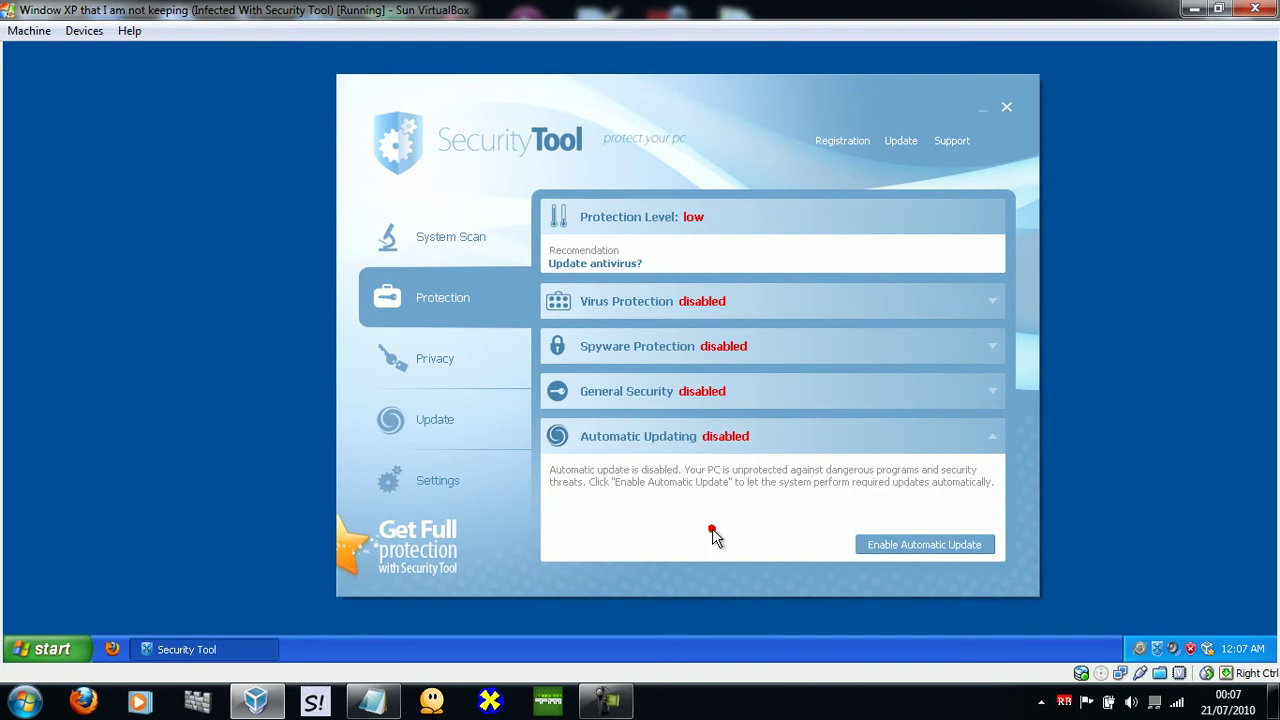
Try to enable automatic updating, then decline activating Security Tool and confirm continuing unprotected.
{"action": "left_click", "coordinate": [903, 546]}
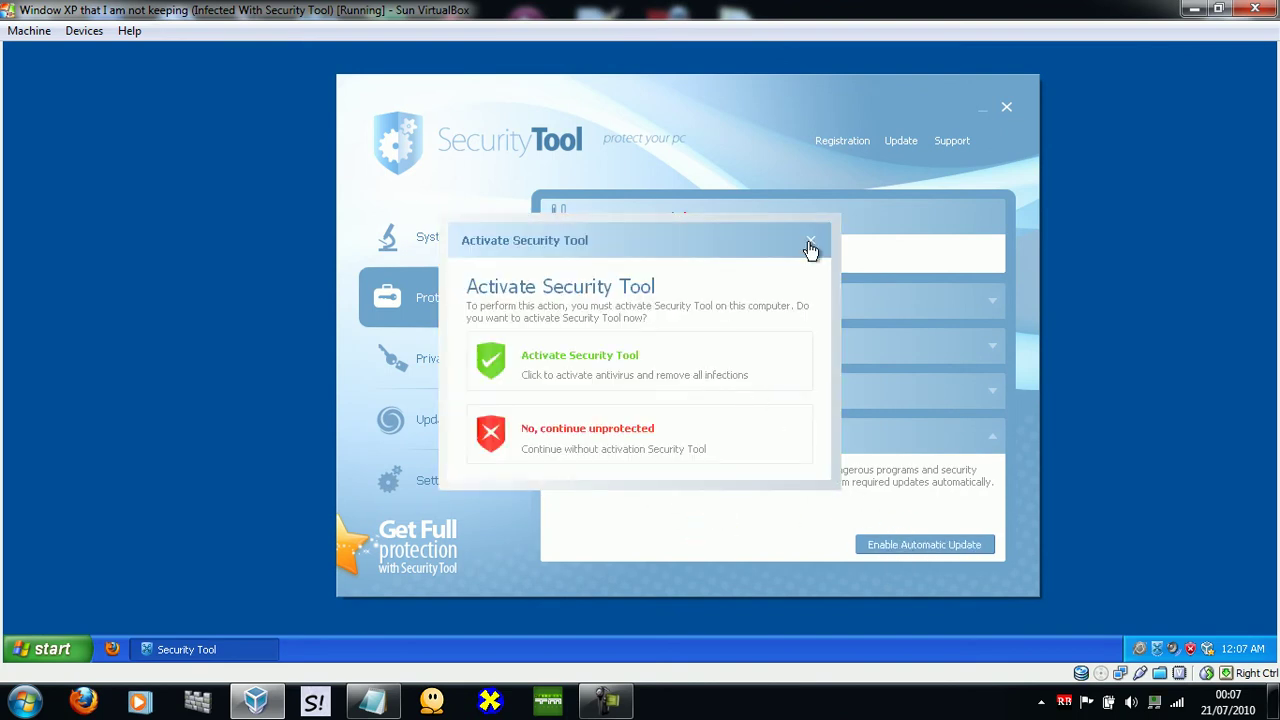
{"action": "left_click", "coordinate": [810, 244]}
{"action": "left_click", "coordinate": [690, 427]}
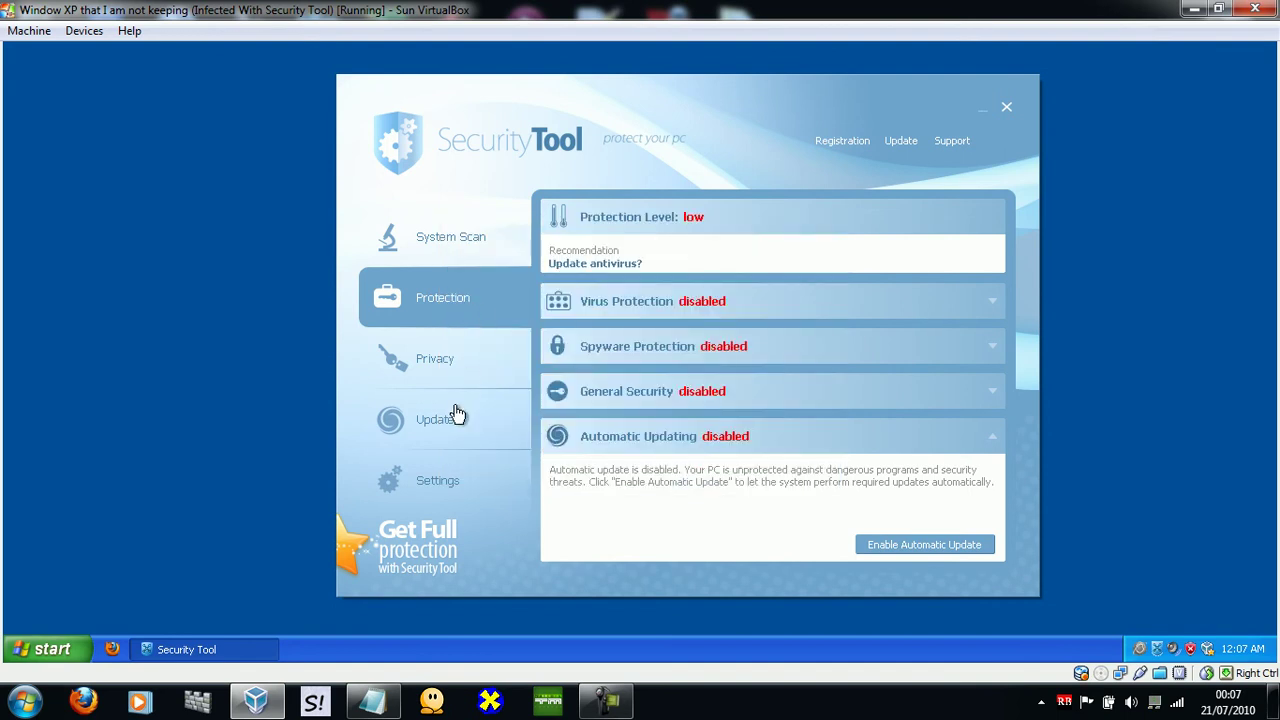
Examine Security Tool's Privacy, Update and Settings pages.
{"action": "left_click", "coordinate": [443, 367]}
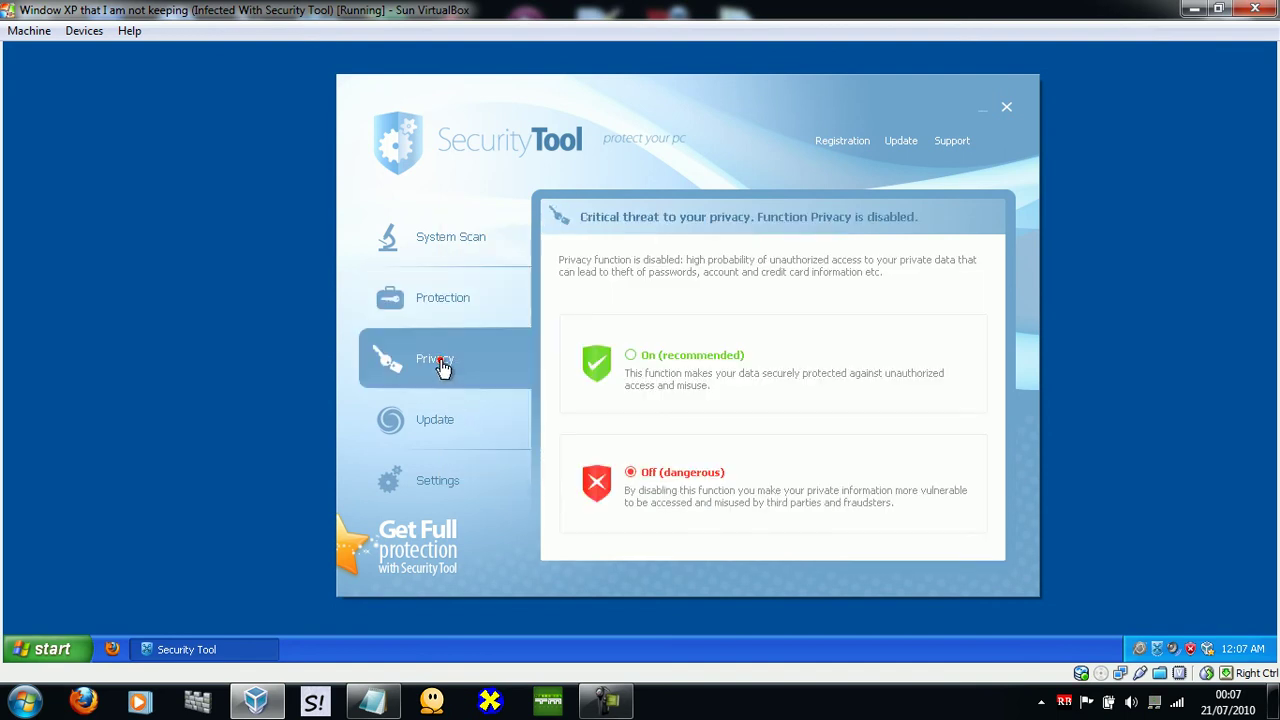
{"action": "left_click", "coordinate": [470, 432]}
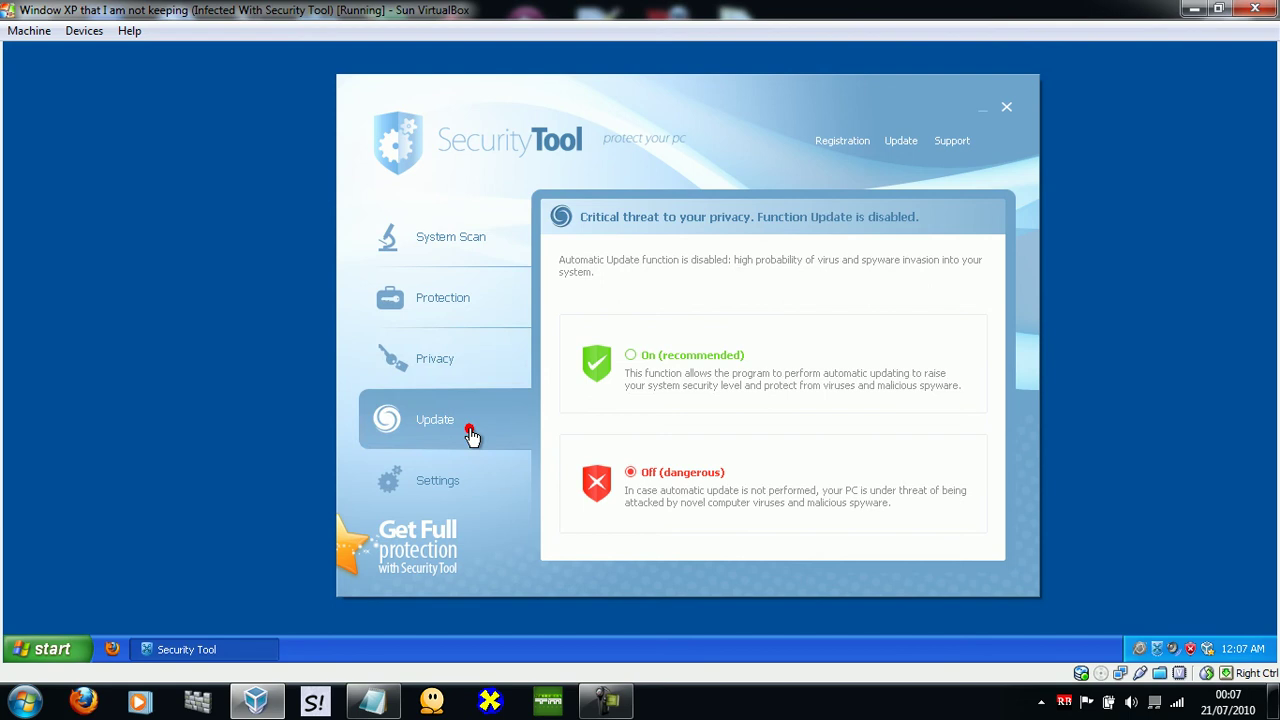
{"action": "left_click", "coordinate": [452, 485]}
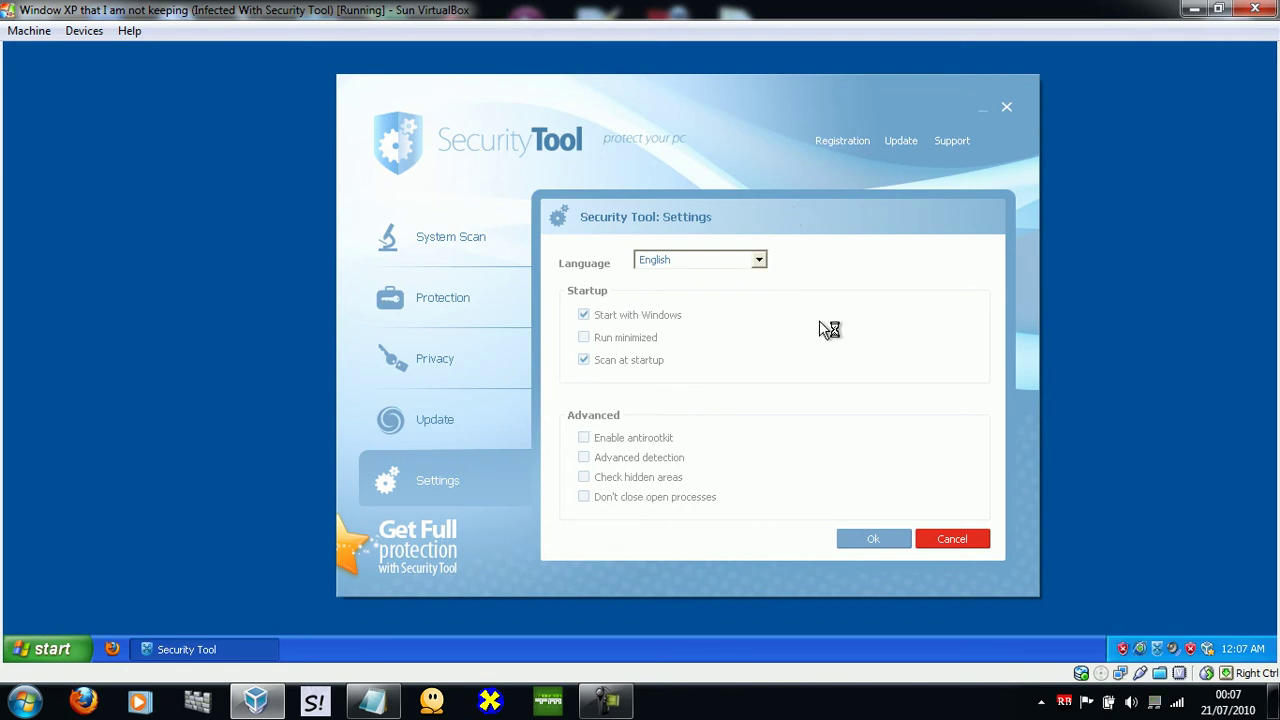
{"action": "left_click", "coordinate": [606, 700]}
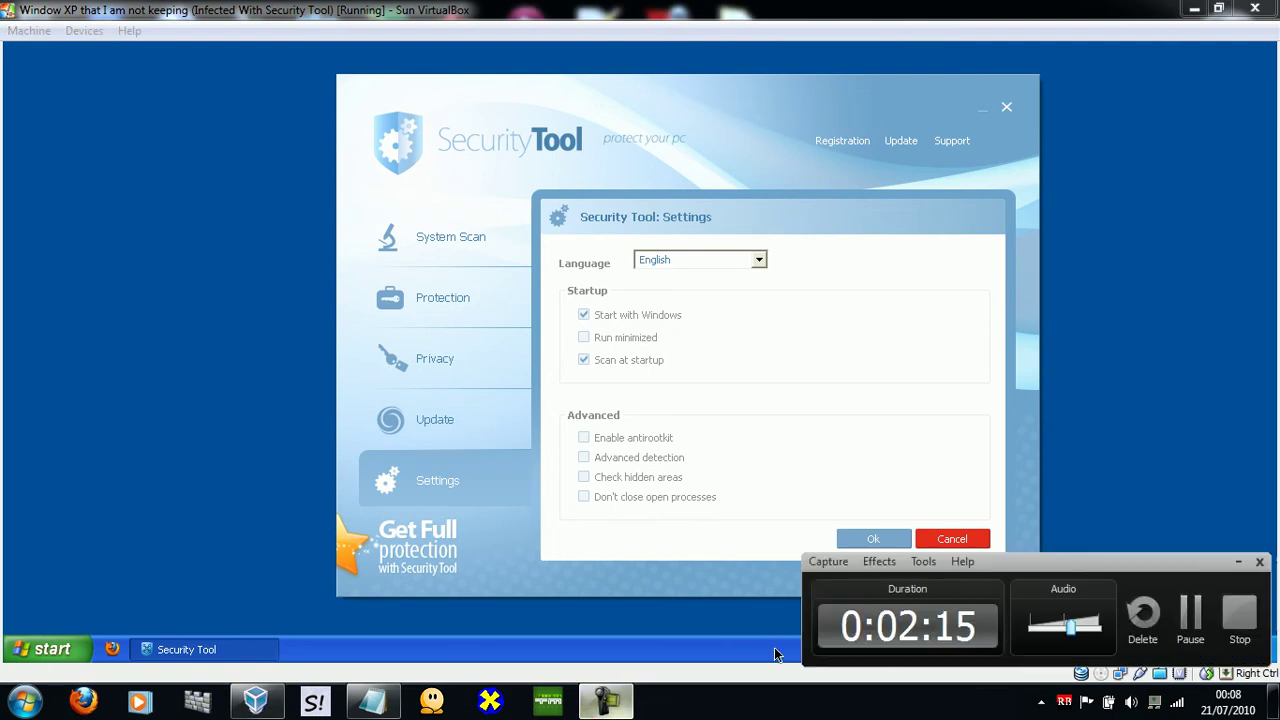
{"action": "left_click", "coordinate": [1238, 561]}
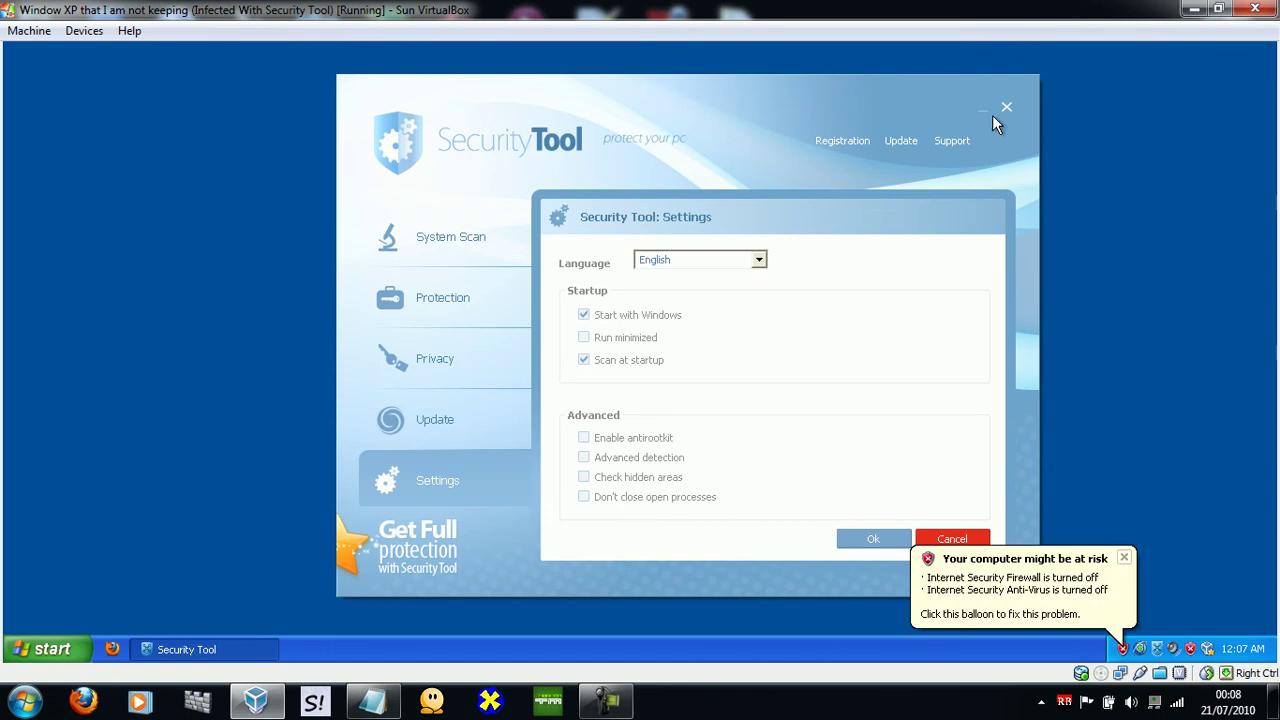
Dismiss the computer risk balloon and try to apply Scan at startup turned off in Security Tool's settings, declining activation.
{"action": "left_click", "coordinate": [1124, 557]}
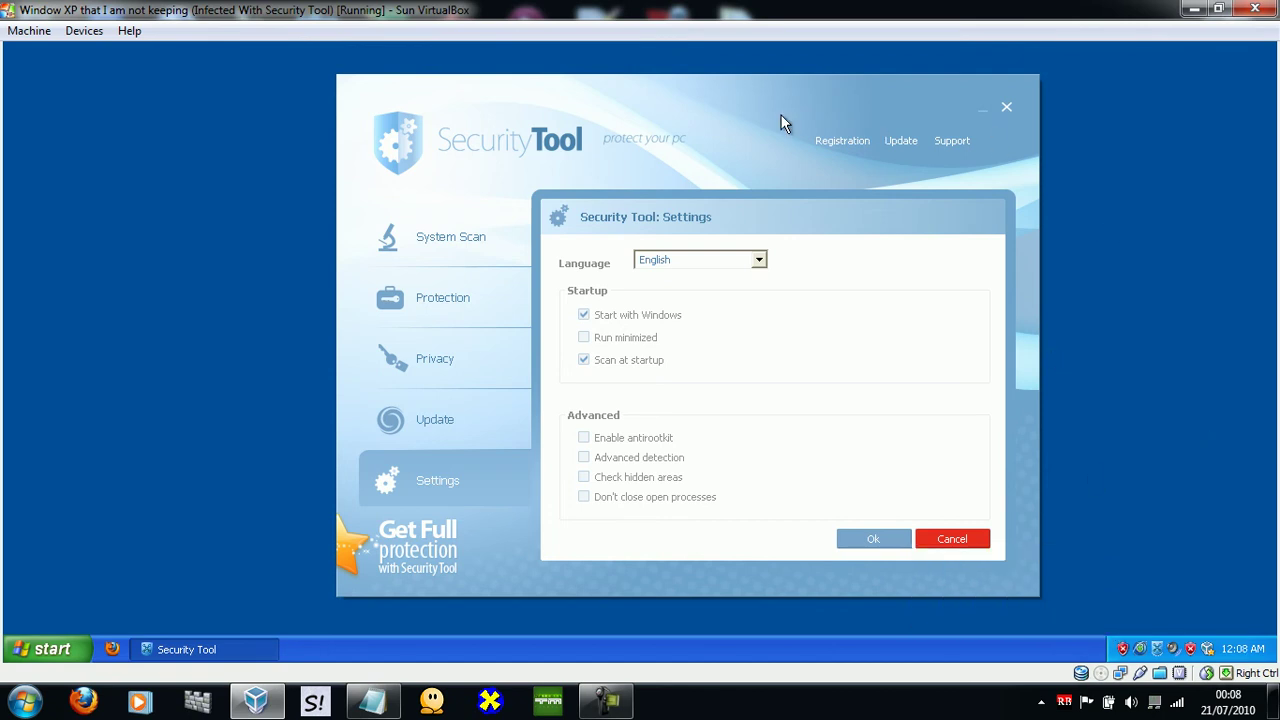
{"action": "left_click_drag", "start_coordinate": [664, 97], "coordinate": [573, 104]}
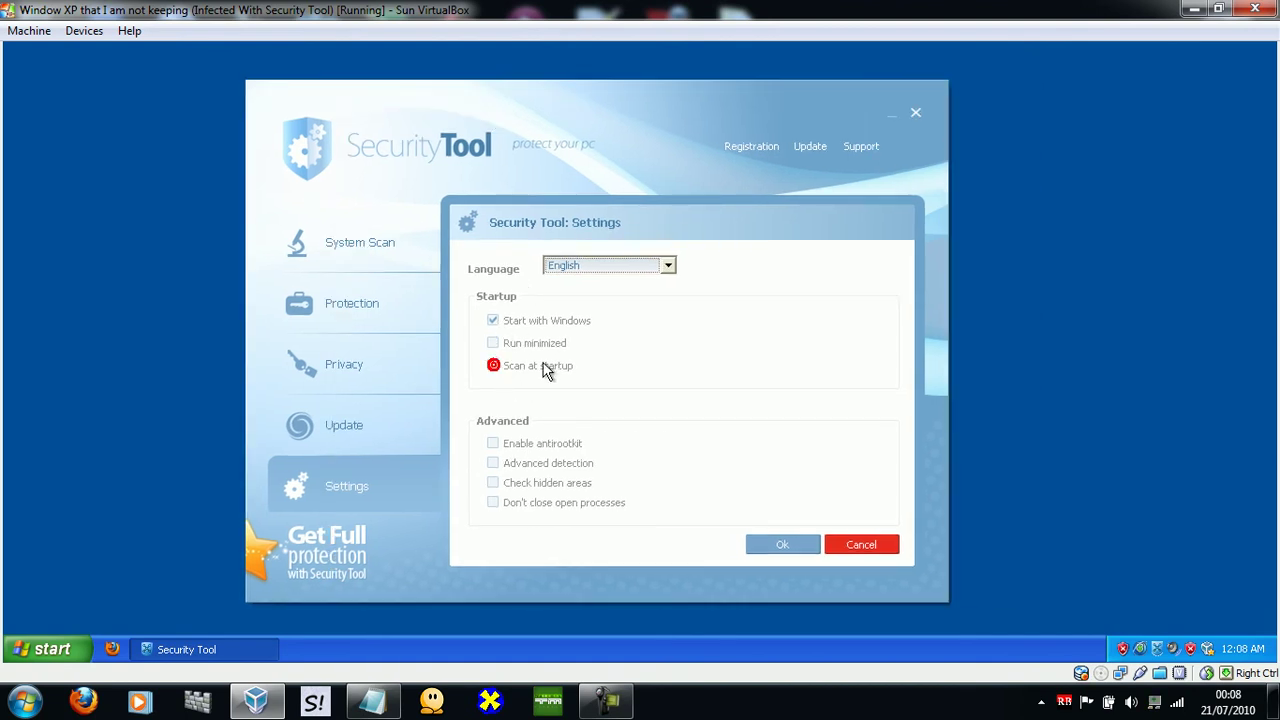
{"action": "left_click", "coordinate": [788, 541]}
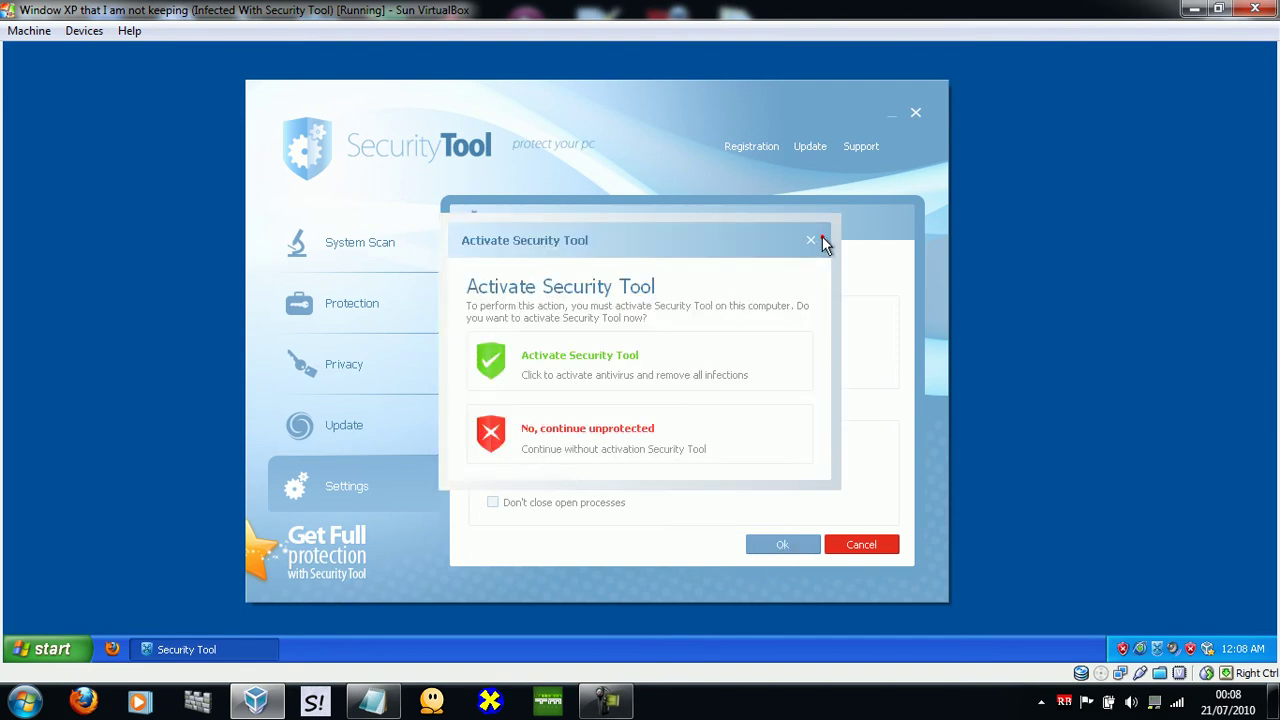
{"action": "left_click", "coordinate": [806, 240]}
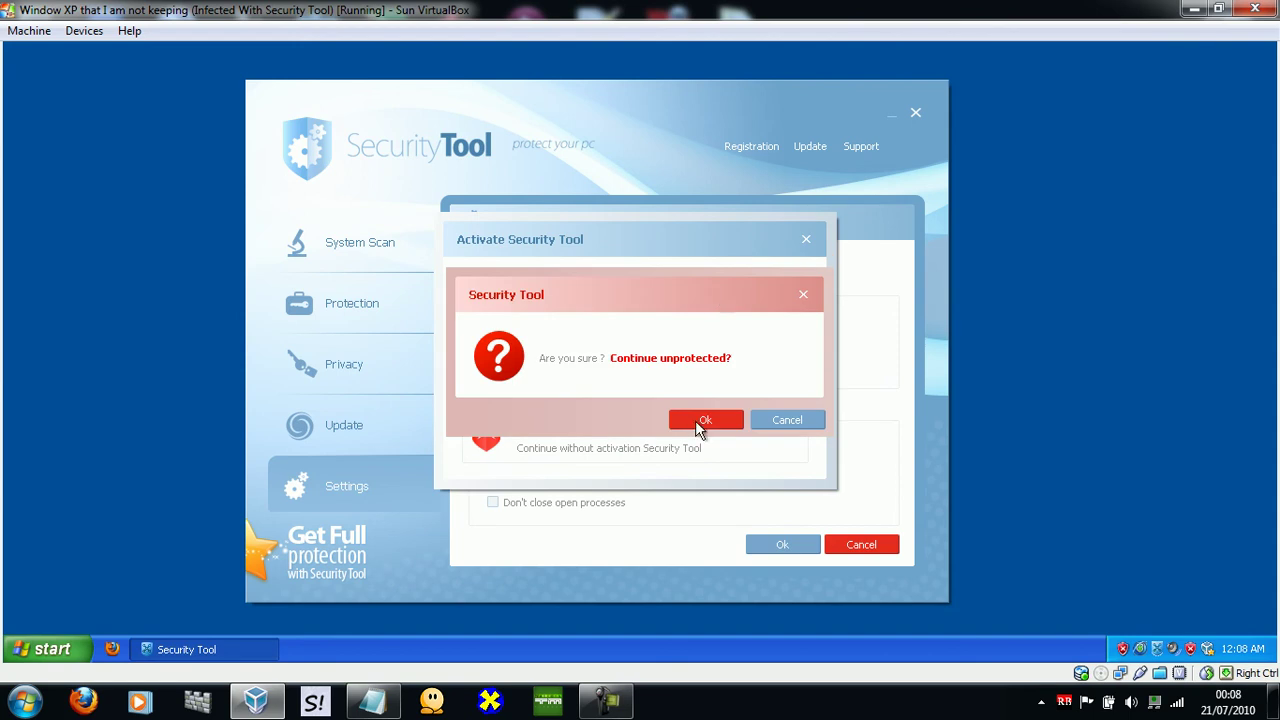
{"action": "left_click", "coordinate": [703, 424]}
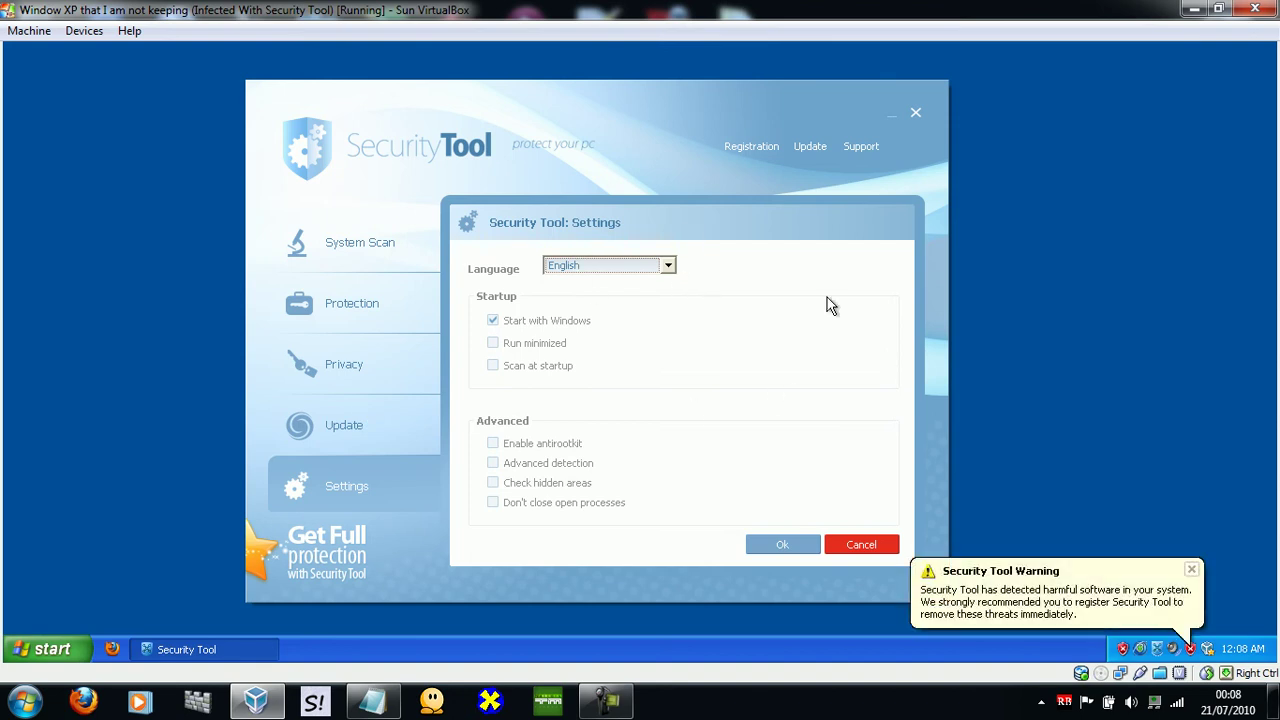
Dismiss the harmful software balloon and revisit the Update, Privacy, Protection and System Scan pages.
{"action": "left_click", "coordinate": [1191, 570]}
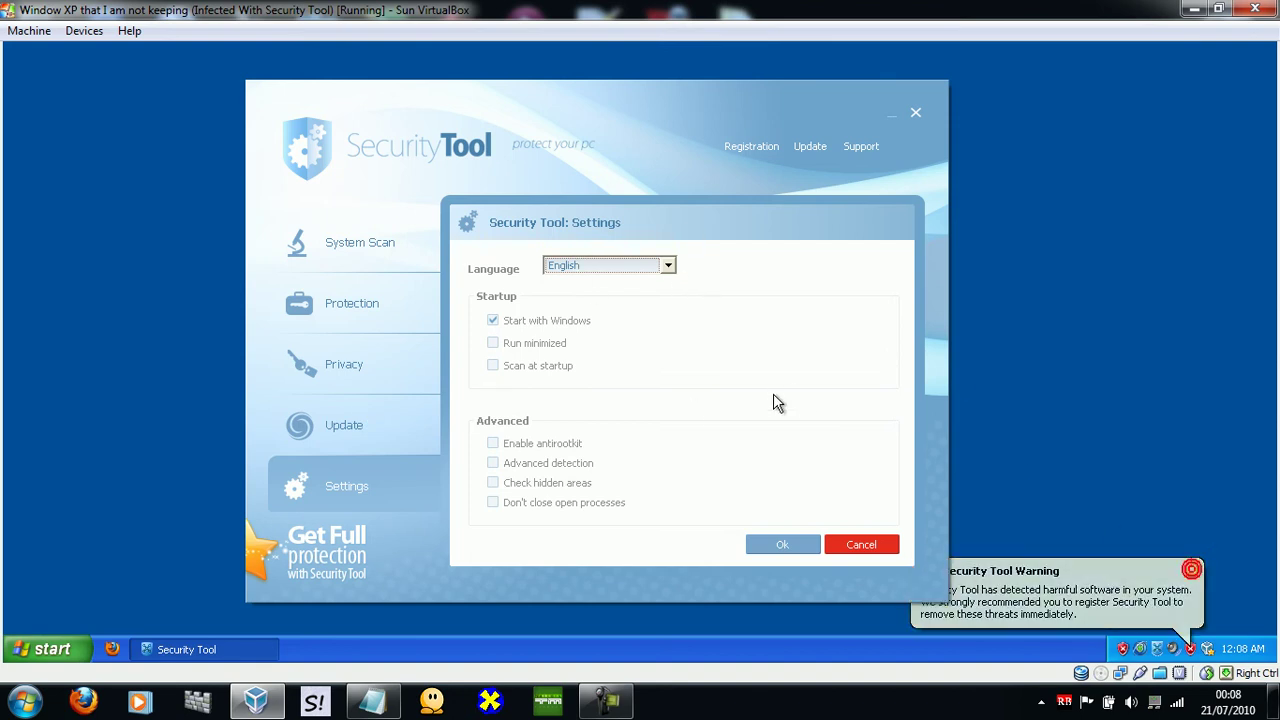
{"action": "left_click", "coordinate": [341, 415]}
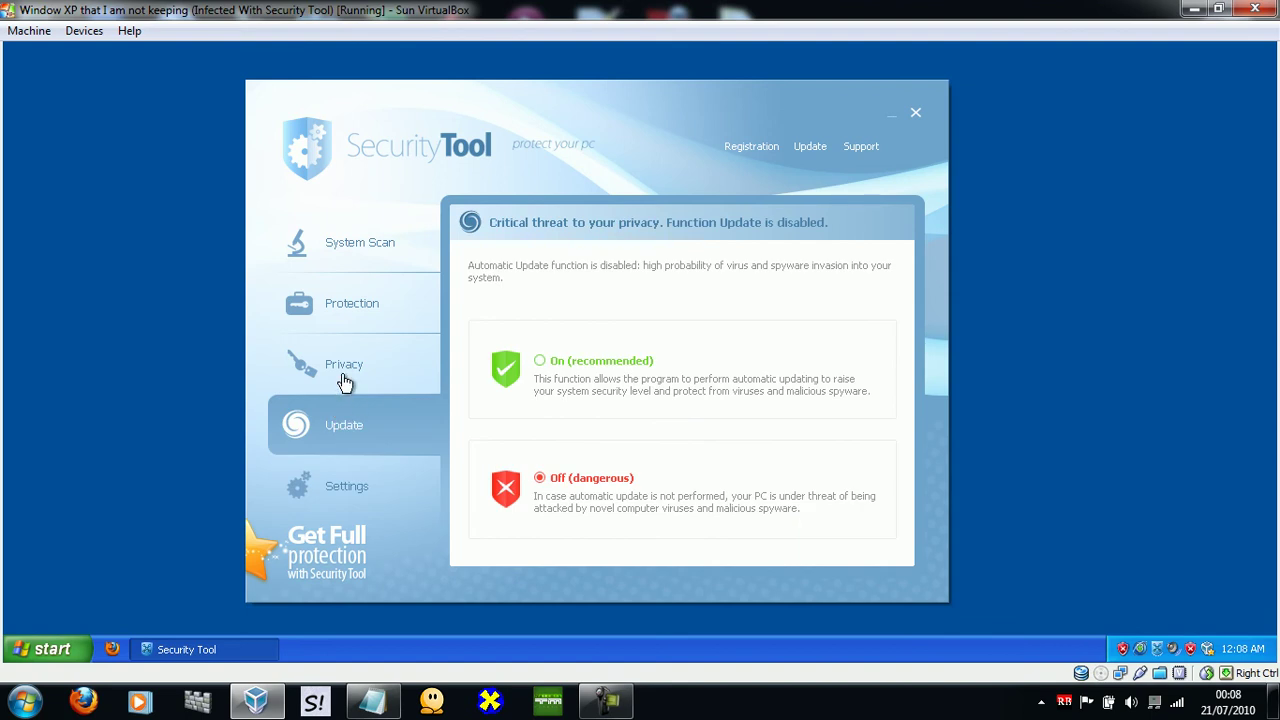
{"action": "left_click", "coordinate": [342, 370]}
{"action": "left_click", "coordinate": [358, 311]}
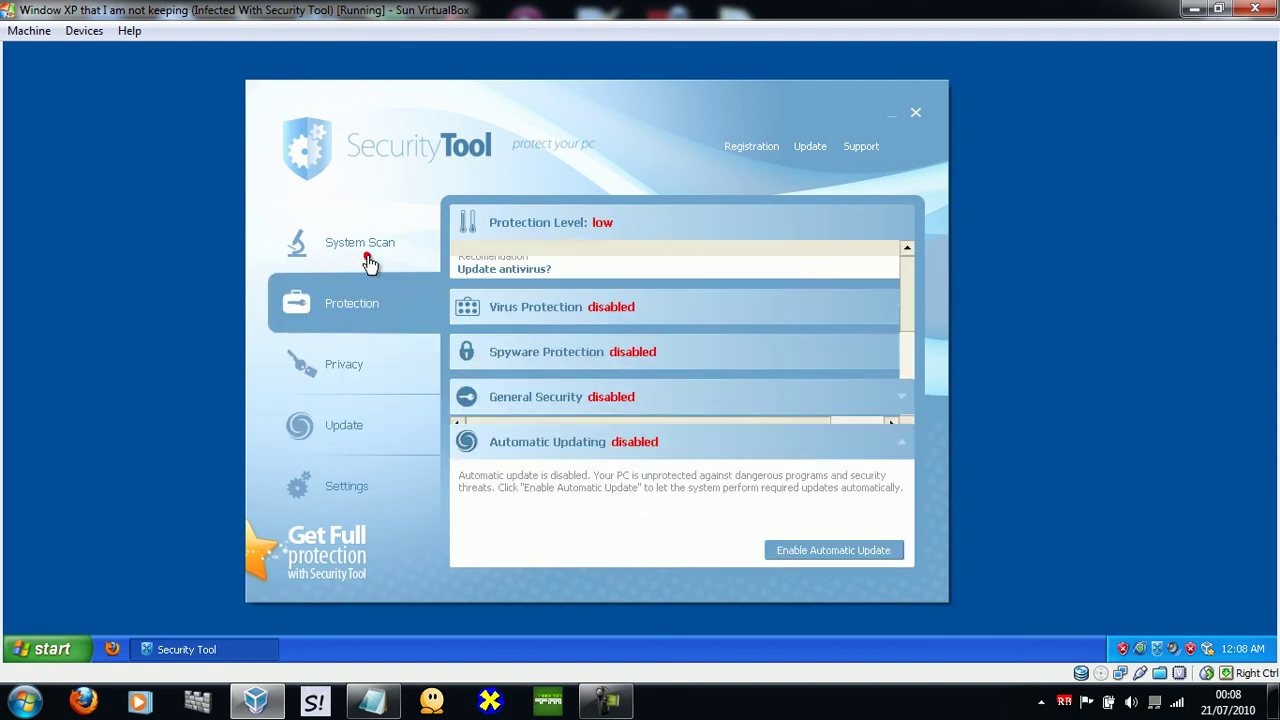
{"action": "left_click", "coordinate": [369, 264]}
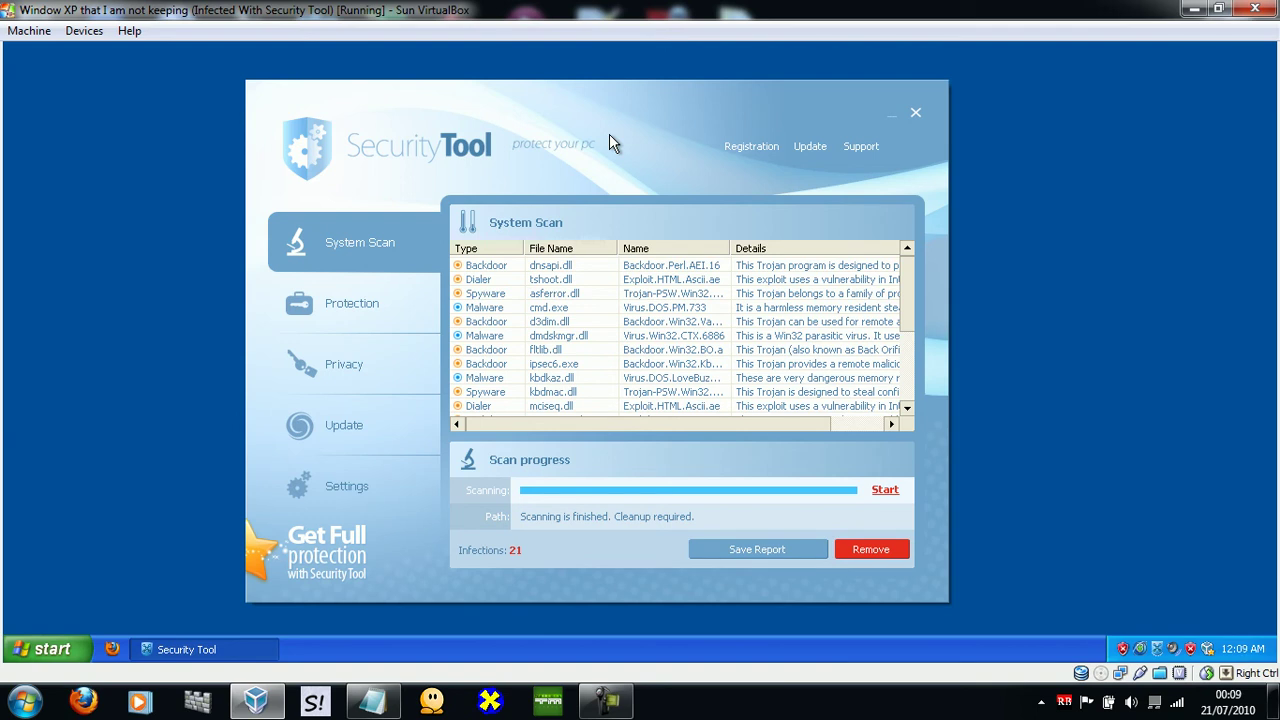
Examine the complete list of supposed infections in the System Scan results, from first to last entry.
{"action": "left_click_drag", "start_coordinate": [910, 279], "coordinate": [906, 357]}
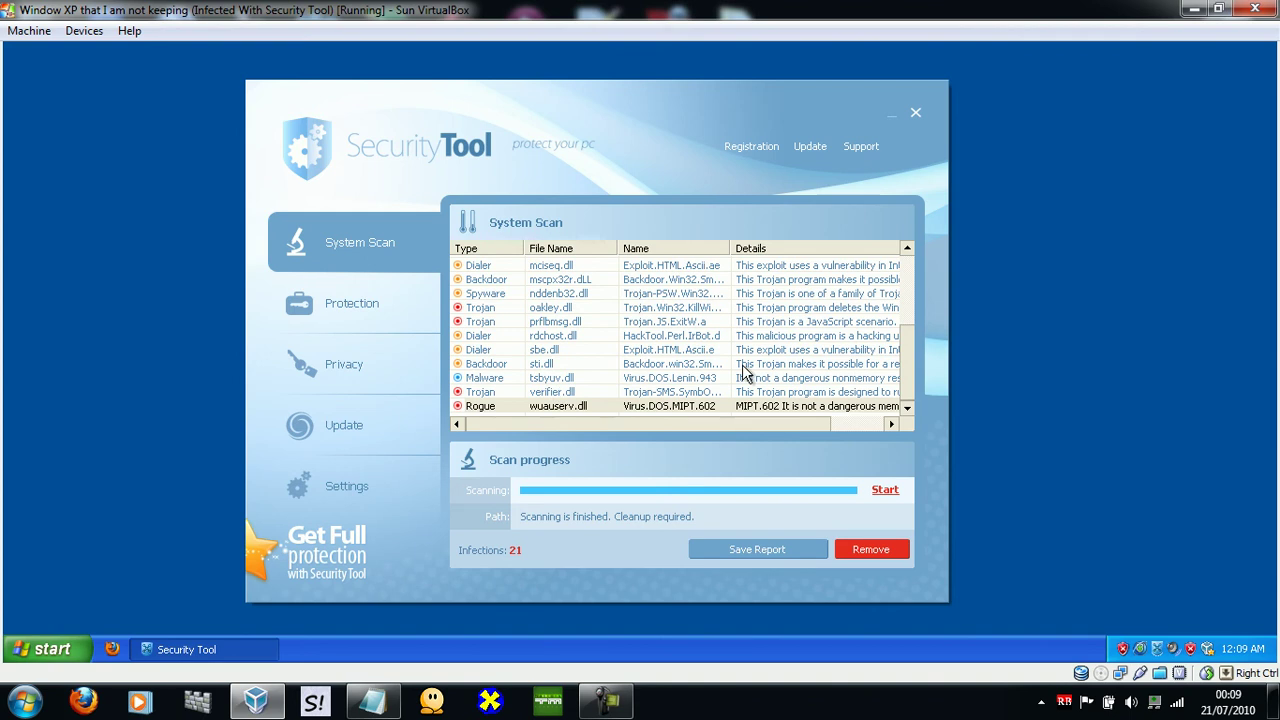
{"action": "left_click_drag", "start_coordinate": [906, 350], "coordinate": [902, 269]}
{"action": "left_click", "coordinate": [905, 252]}
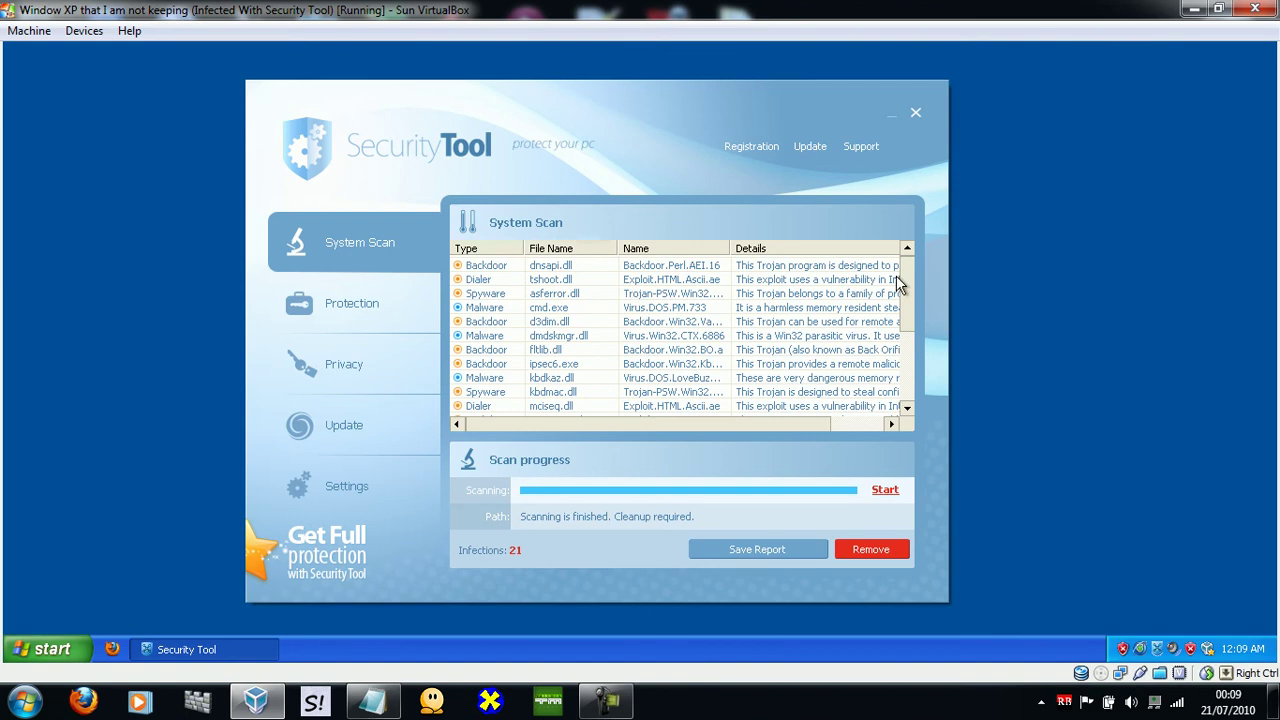
{"action": "left_click_drag", "start_coordinate": [911, 263], "coordinate": [905, 222]}
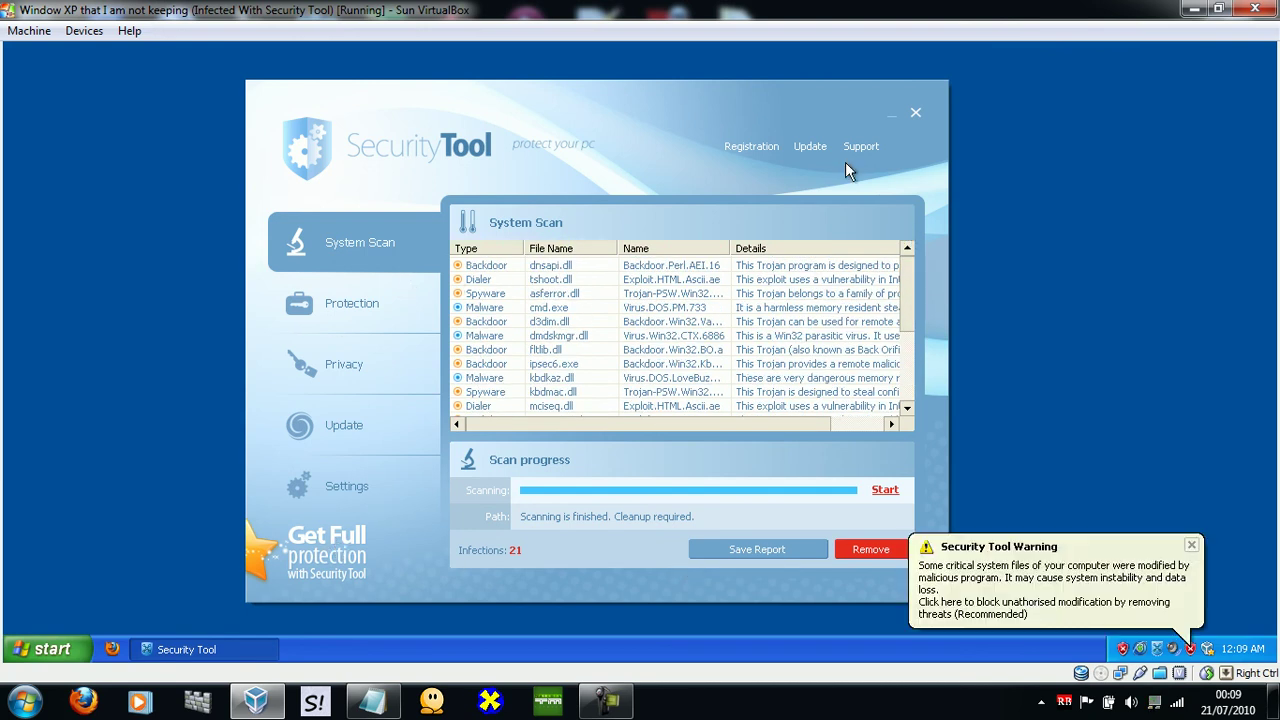
Open Security Tool's registration dialog and proceed to its licence purchase page.
{"action": "left_click", "coordinate": [756, 148]}
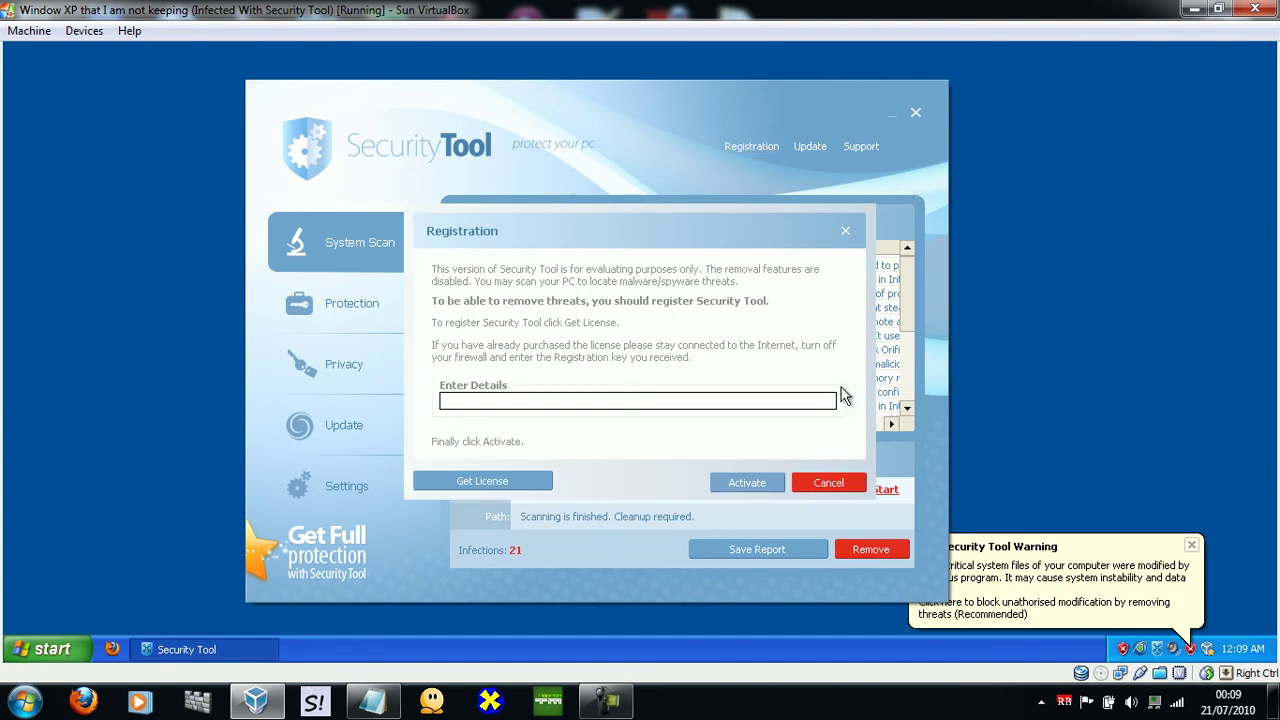
{"action": "left_click", "coordinate": [462, 479]}
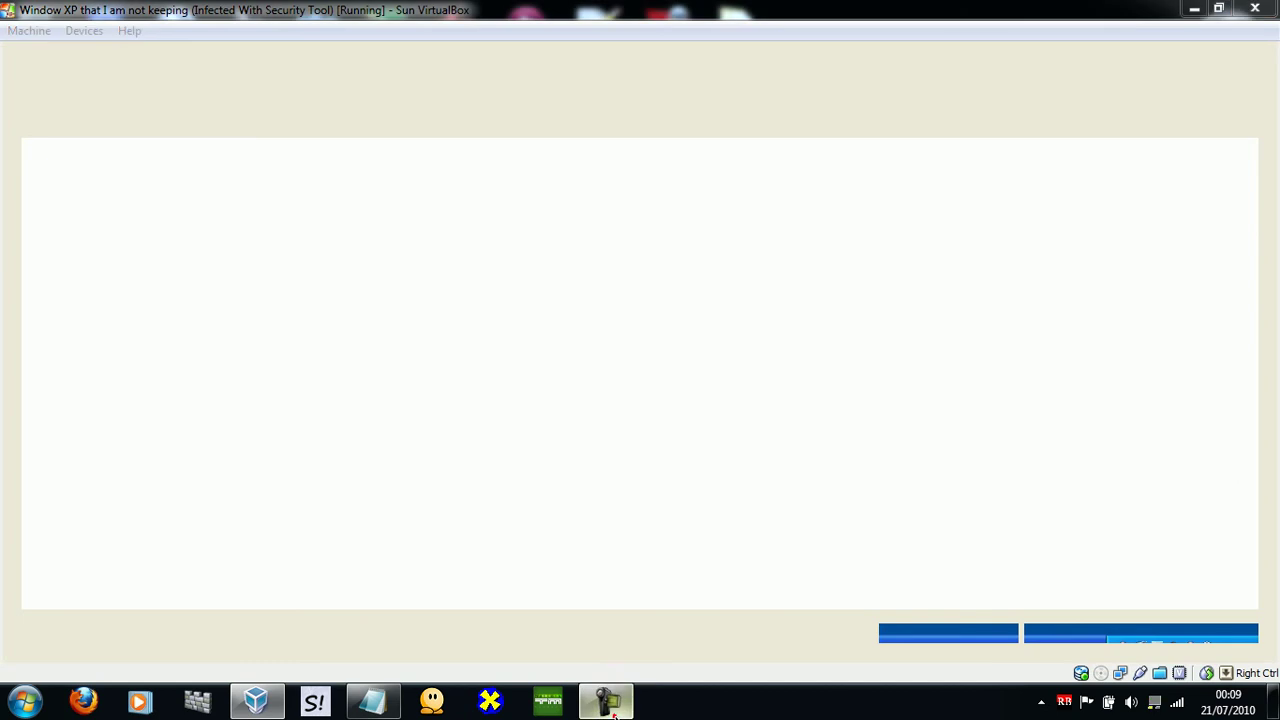
{"action": "left_click", "coordinate": [606, 700]}
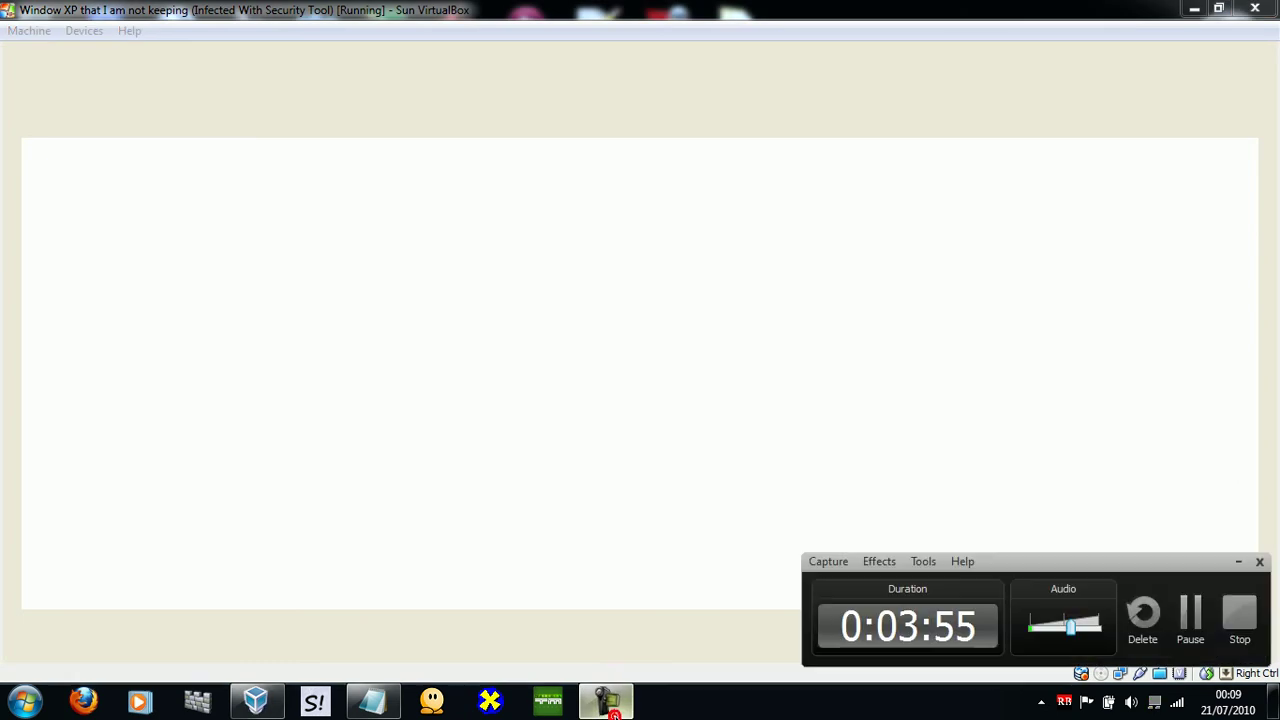
{"action": "left_click", "coordinate": [1238, 562]}
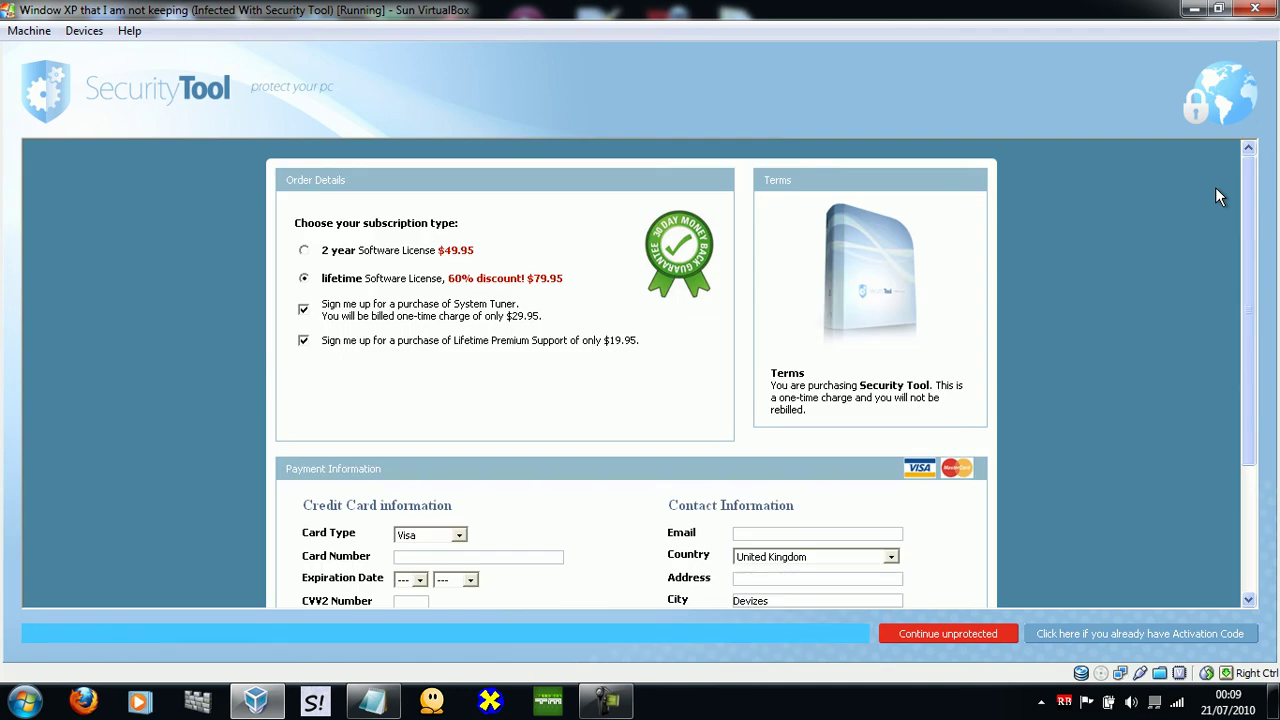
Review the licence order and payment form down to its end, and leave the purchase page by confirming to continue unprotected.
{"action": "mouse_move", "coordinate": [1249, 257]}
{"action": "left_mouse_down"}
{"action": "mouse_move", "coordinate": [1256, 404]}
{"action": "mouse_move", "coordinate": [1240, 276]}
{"action": "left_mouse_up"}
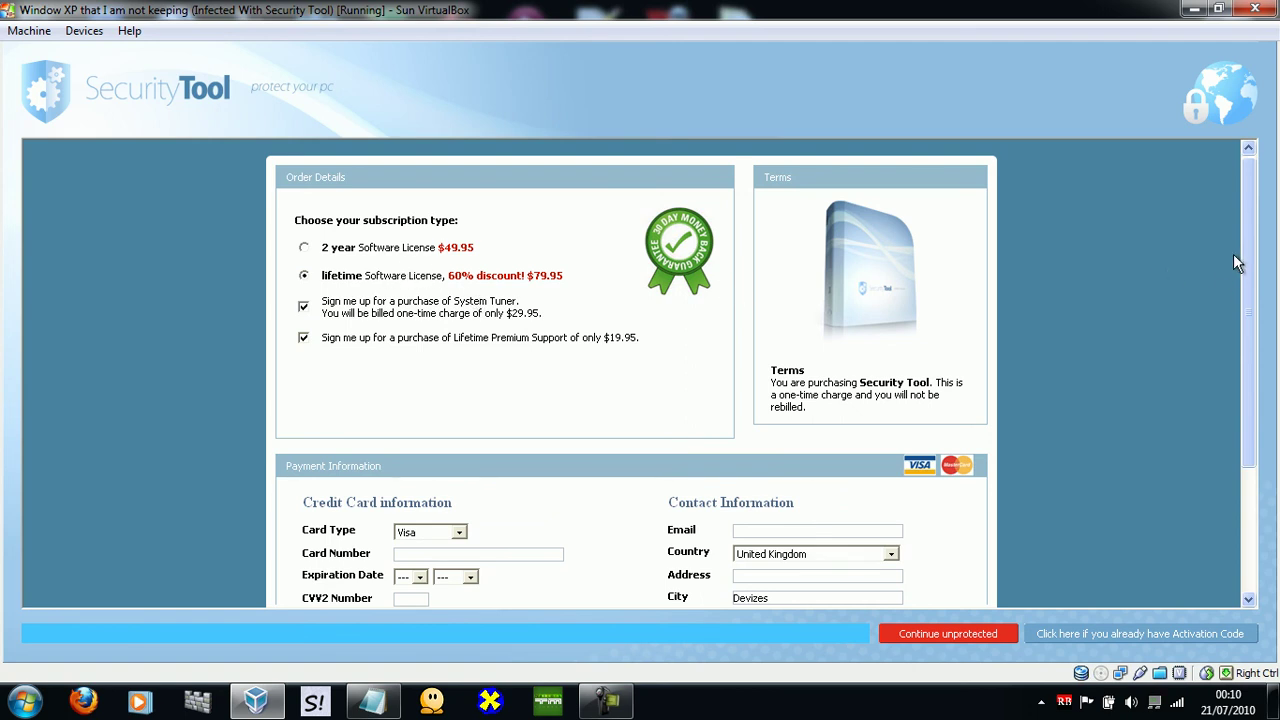
{"action": "left_click_drag", "start_coordinate": [1248, 266], "coordinate": [1260, 428]}
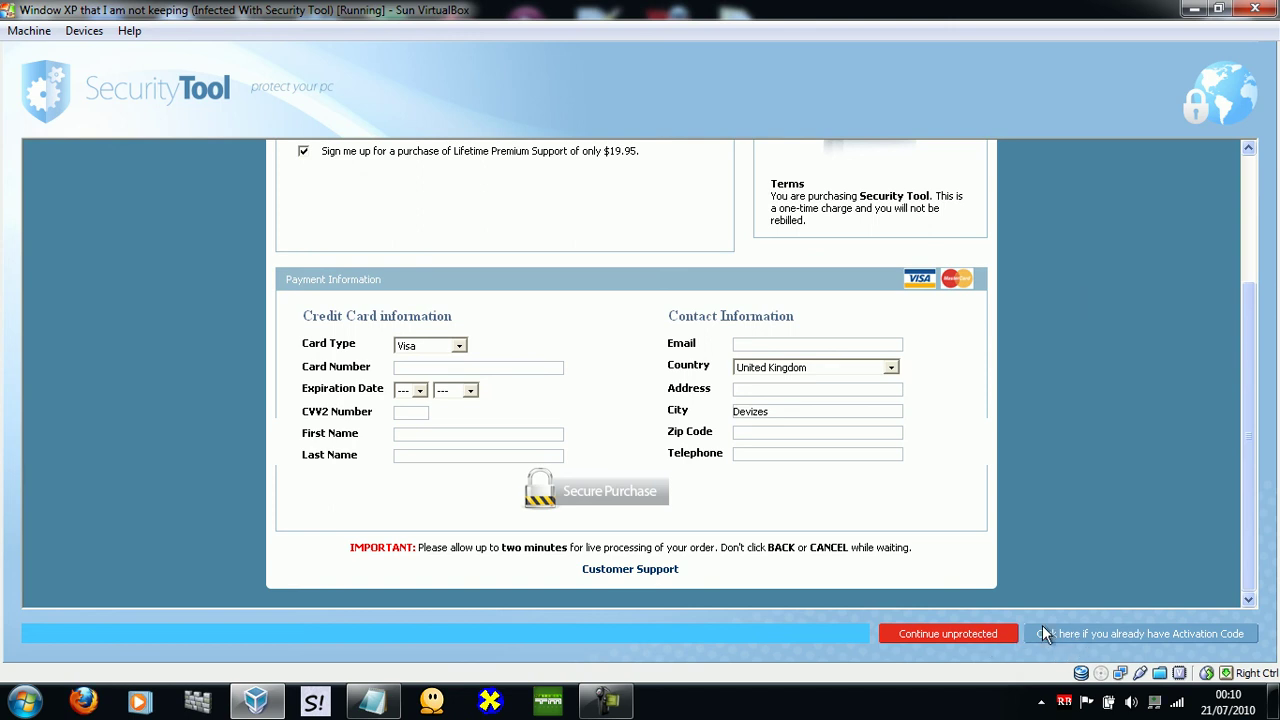
{"action": "left_click", "coordinate": [927, 634]}
{"action": "left_click", "coordinate": [714, 424]}
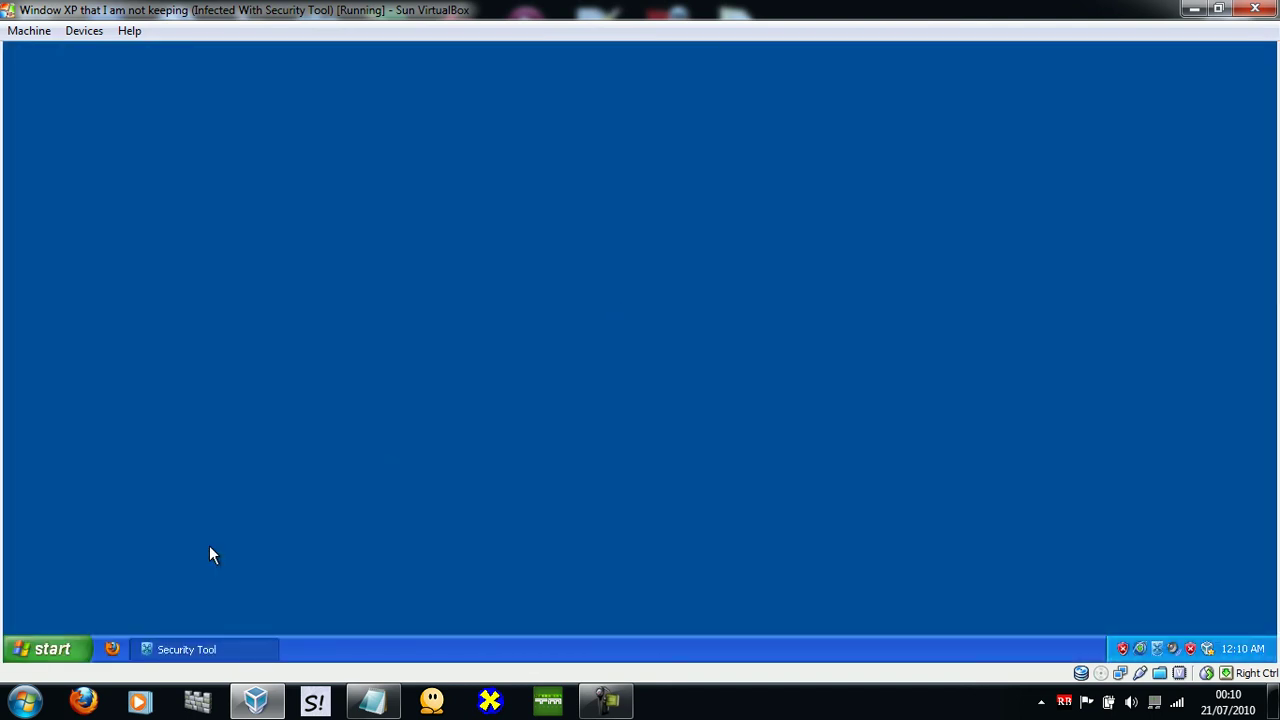
Look through the Windows XP machine's list of all installed programs, including the Security Tool entry, and close it.
{"action": "left_click", "coordinate": [40, 649]}
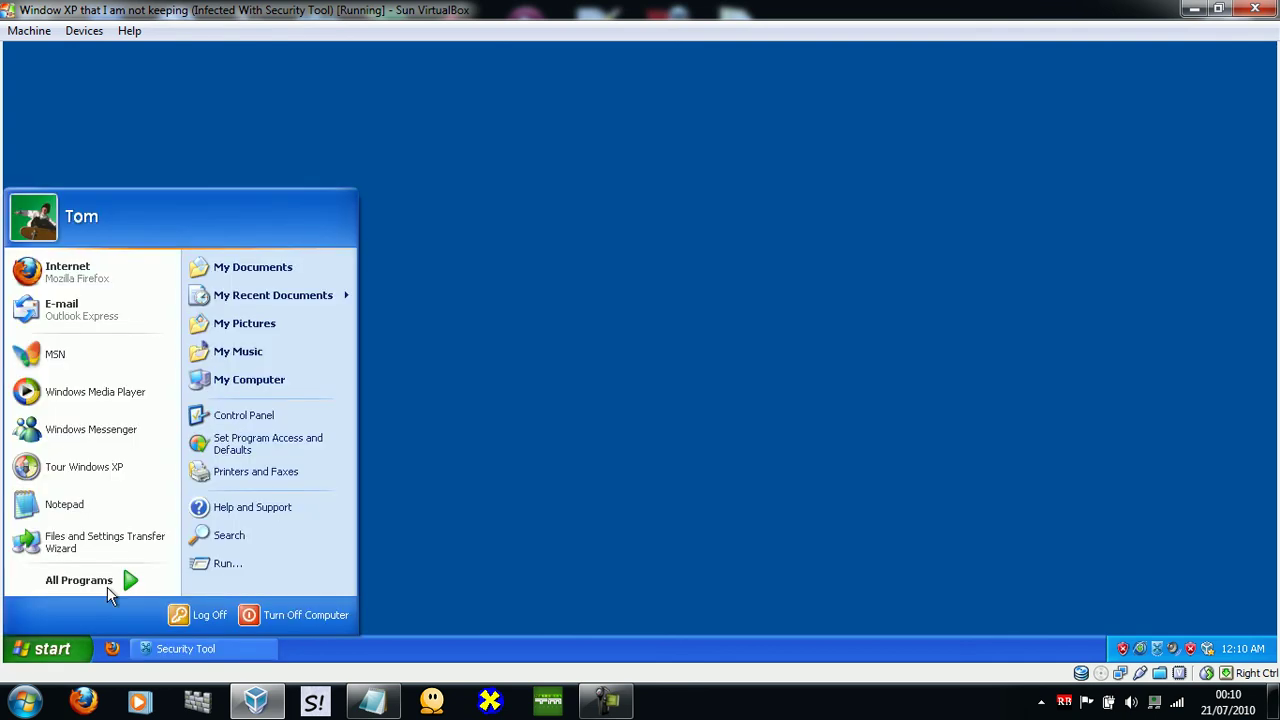
{"action": "left_click", "coordinate": [110, 584]}
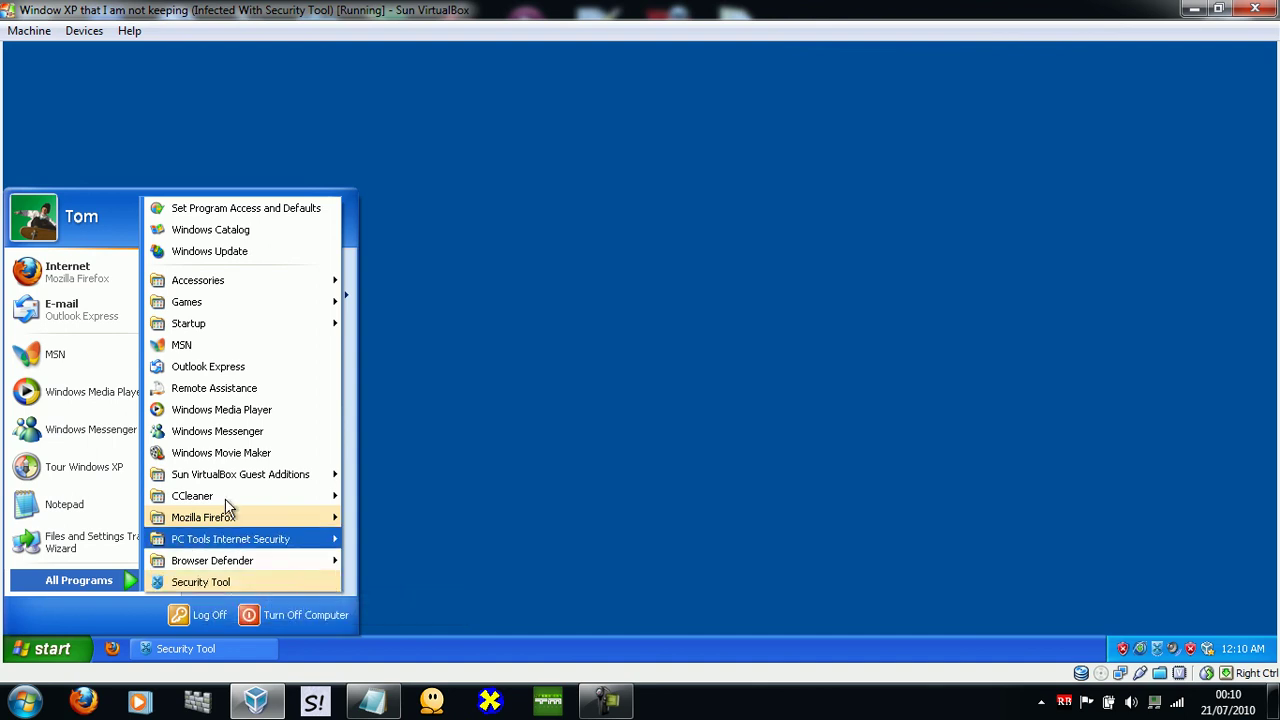
{"action": "left_click", "coordinate": [582, 433]}
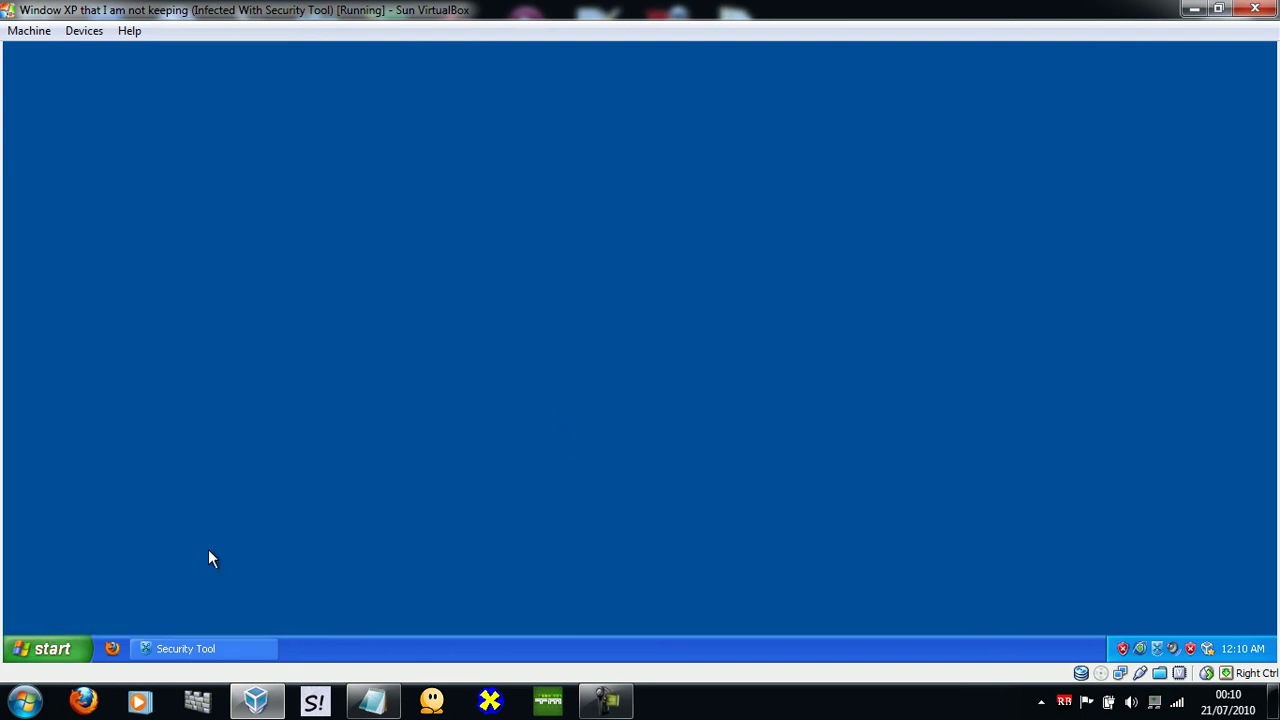
Bring Security Tool's main window back onto the virtual machine's desktop and reposition it slightly.
{"action": "left_click", "coordinate": [242, 648]}
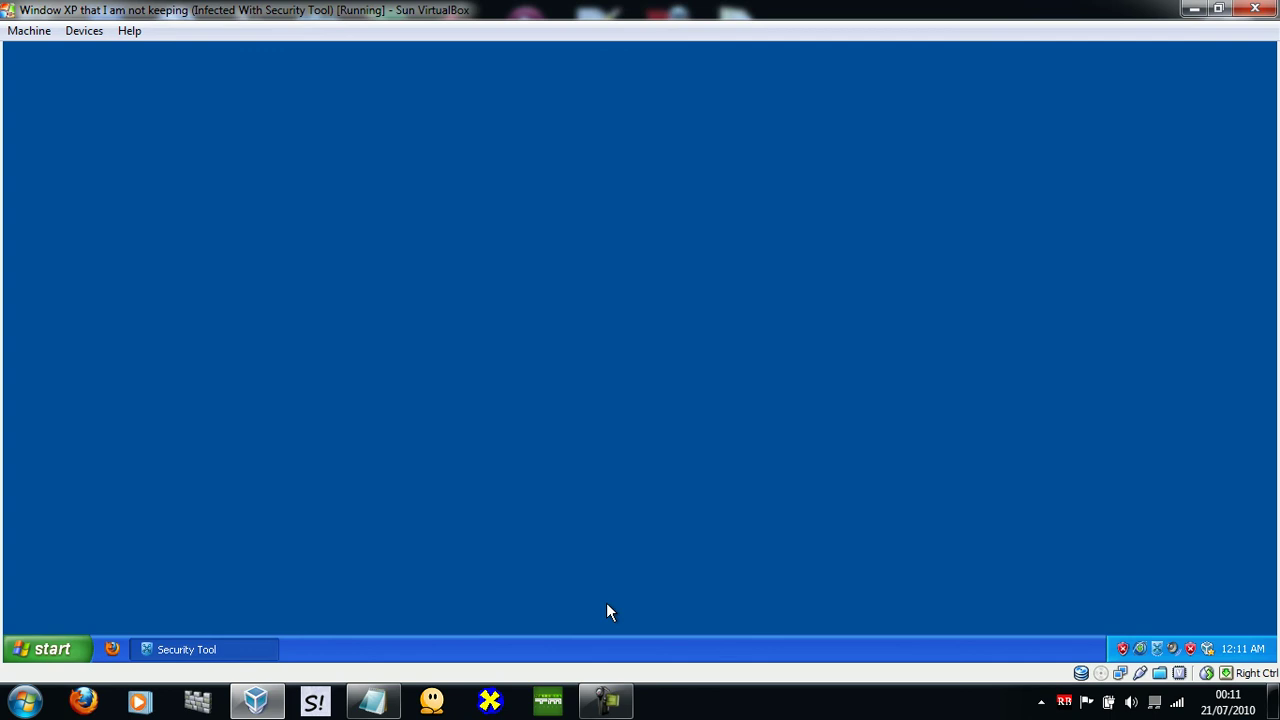
{"action": "double_click", "coordinate": [1157, 648]}
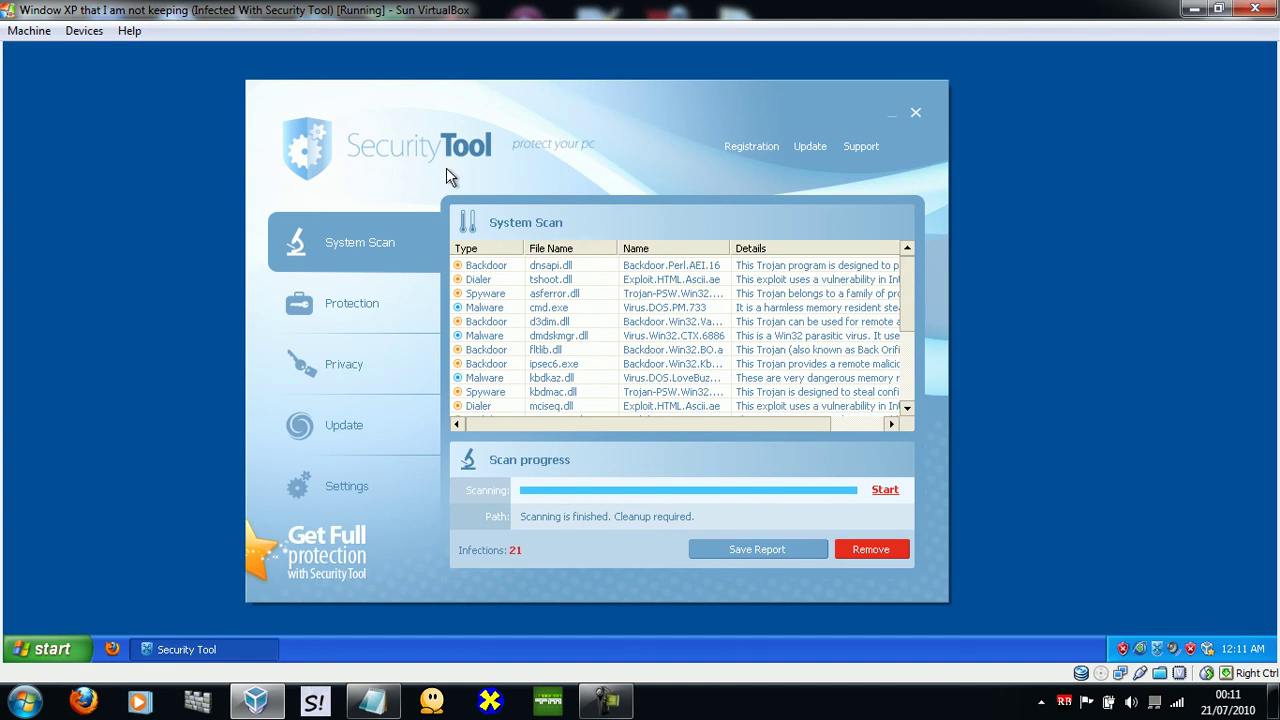
{"action": "mouse_move", "coordinate": [444, 166]}
{"action": "left_mouse_down"}
{"action": "mouse_move", "coordinate": [449, 78]}
{"action": "mouse_move", "coordinate": [455, 153]}
{"action": "mouse_move", "coordinate": [451, 120]}
{"action": "left_mouse_up"}
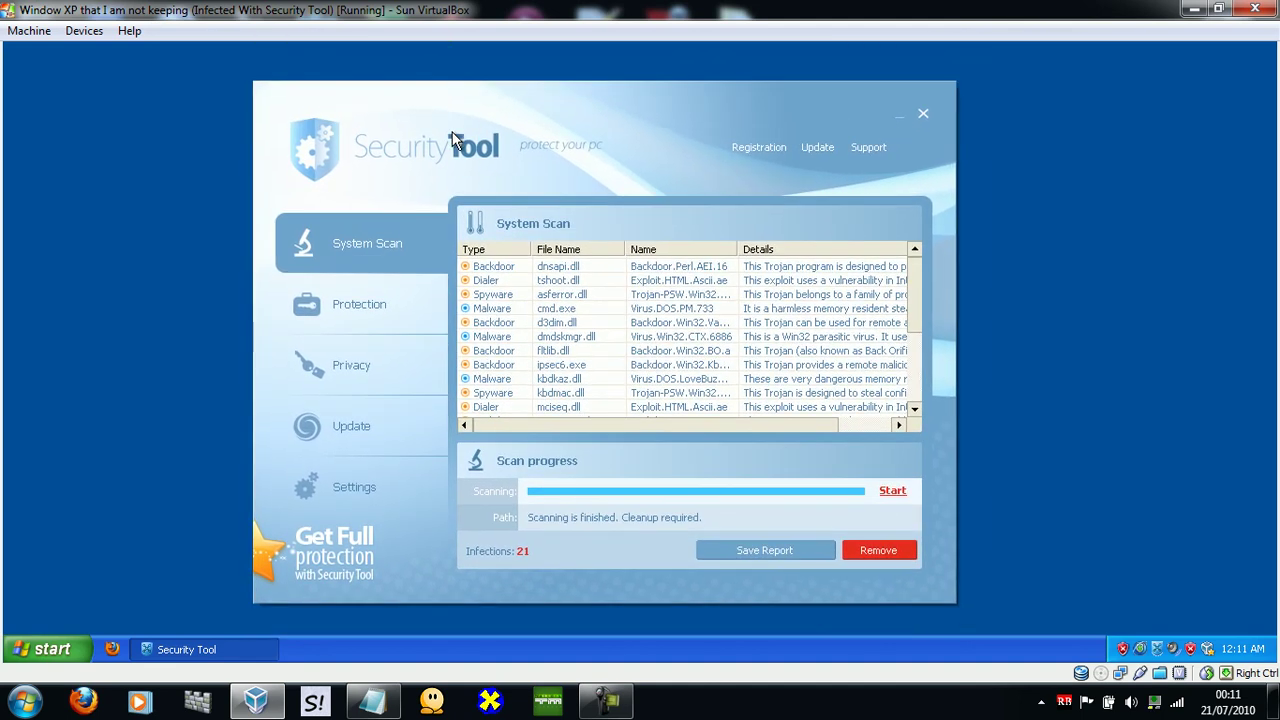
Look over Security Tool's Protection, Privacy and Update pages again and return to the System Scan results.
{"action": "left_click", "coordinate": [380, 302]}
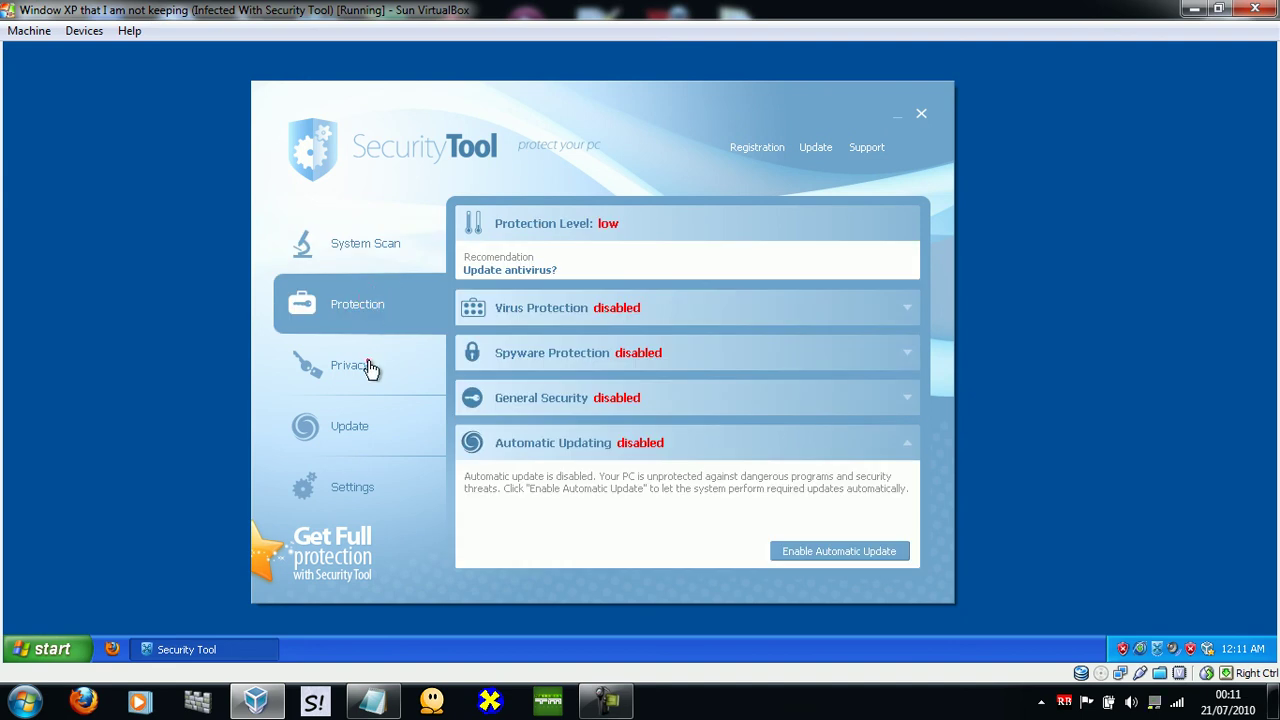
{"action": "left_click", "coordinate": [368, 364]}
{"action": "left_click", "coordinate": [372, 424]}
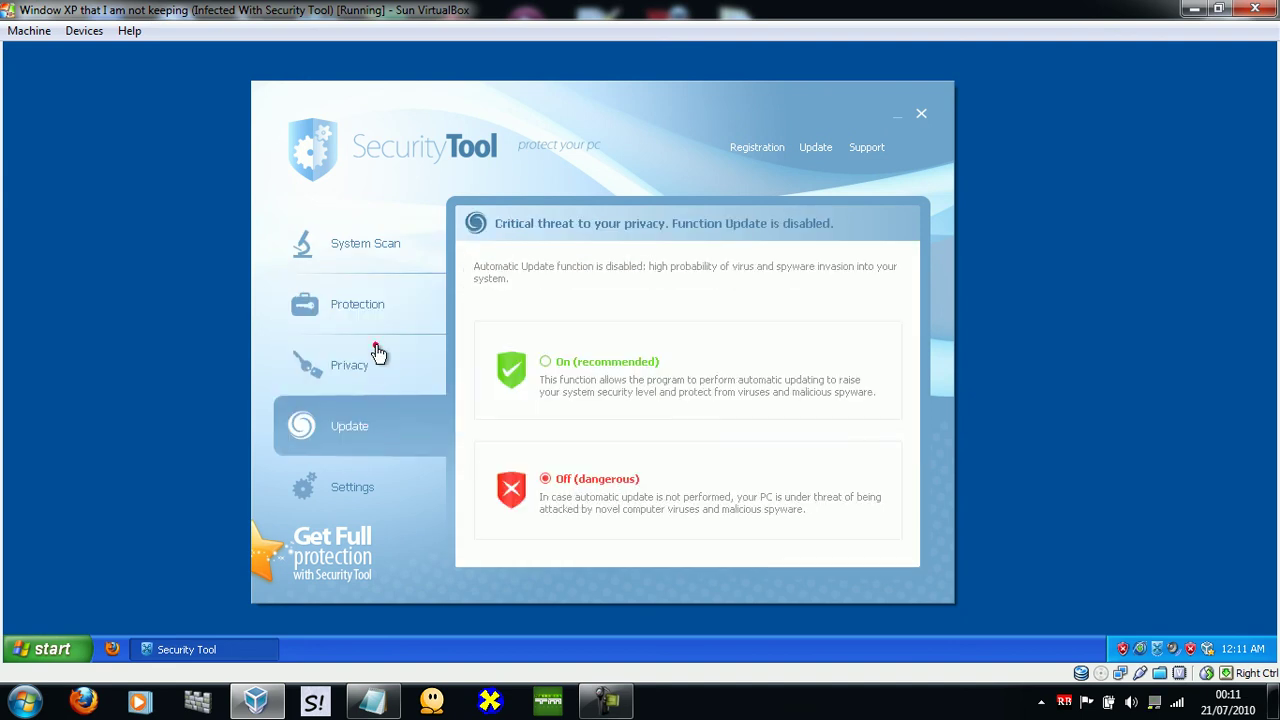
{"action": "left_click", "coordinate": [376, 355]}
{"action": "left_click", "coordinate": [376, 316]}
{"action": "left_click", "coordinate": [396, 233]}
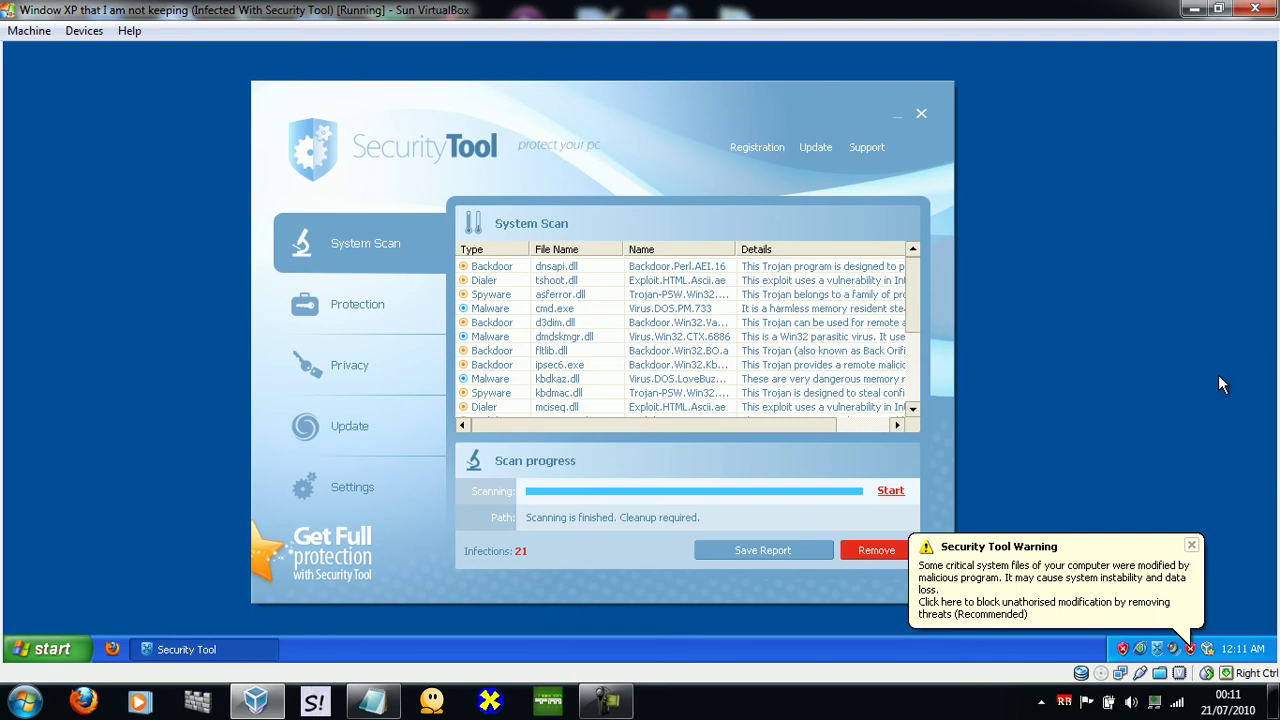
Dismiss the critical system files balloon and review the infection list down to its last entry and back to the first.
{"action": "left_click", "coordinate": [1193, 546]}
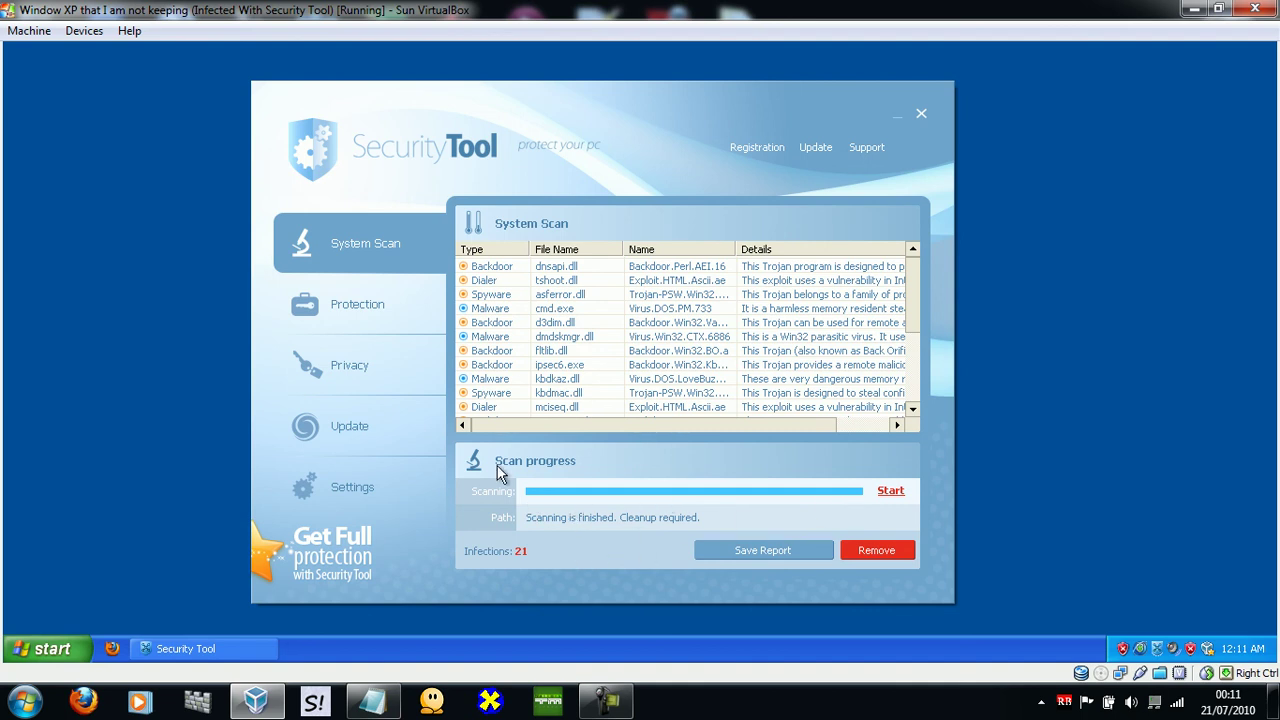
{"action": "left_click", "coordinate": [906, 295]}
{"action": "left_click_drag", "start_coordinate": [910, 298], "coordinate": [910, 397]}
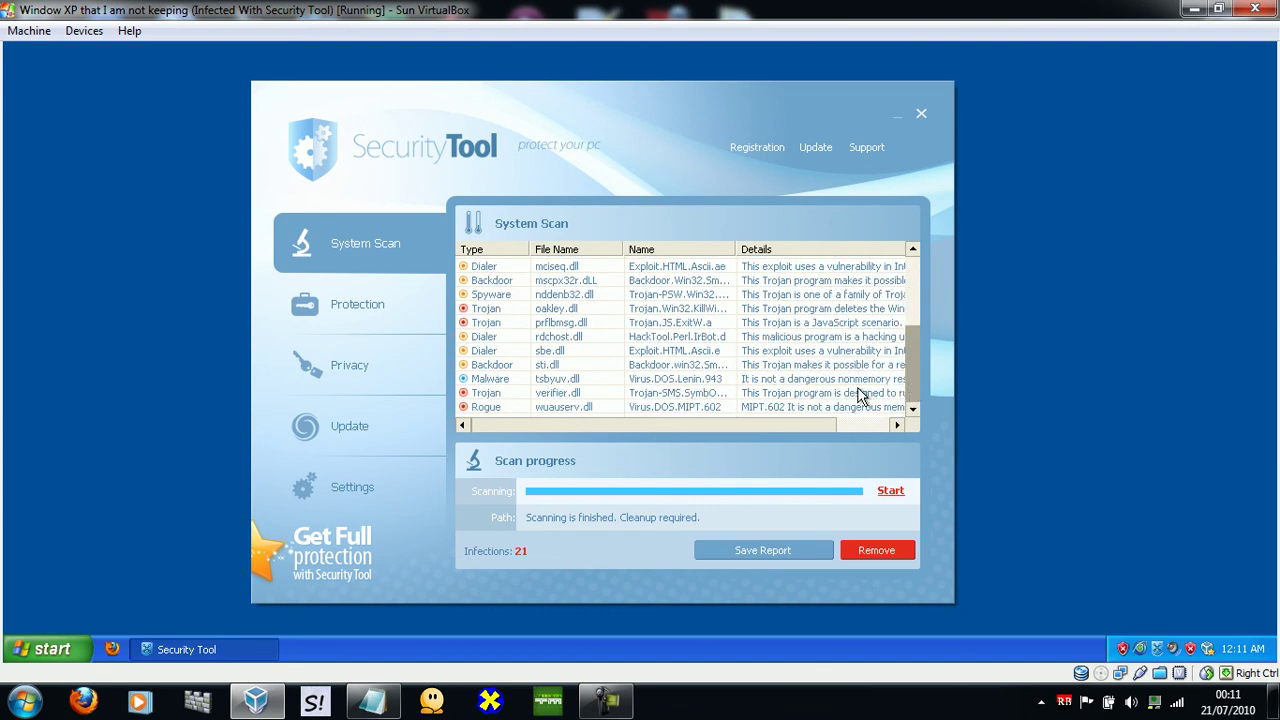
{"action": "left_click", "coordinate": [830, 408]}
{"action": "left_click_drag", "start_coordinate": [917, 363], "coordinate": [917, 253]}
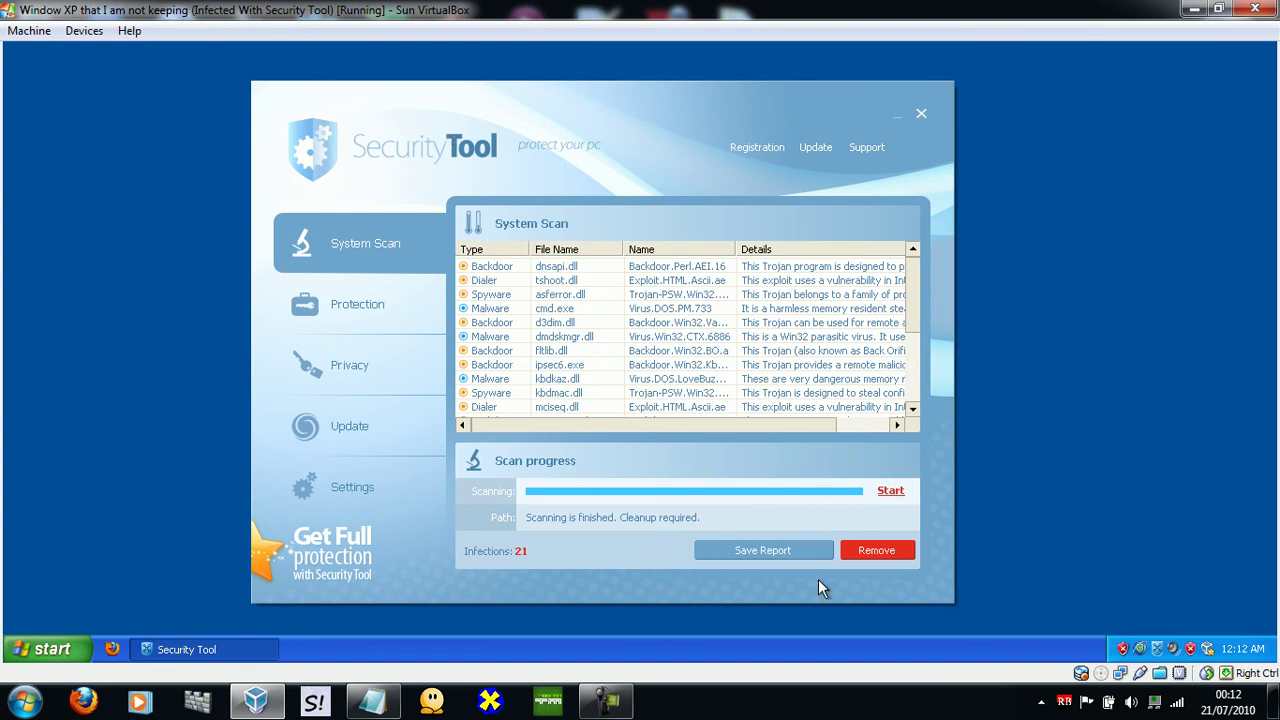
Try to open Task Manager in the virtual machine, acknowledging Security Tool's infection alert and confirming to continue unprotected.
{"action": "right_click", "coordinate": [754, 650]}
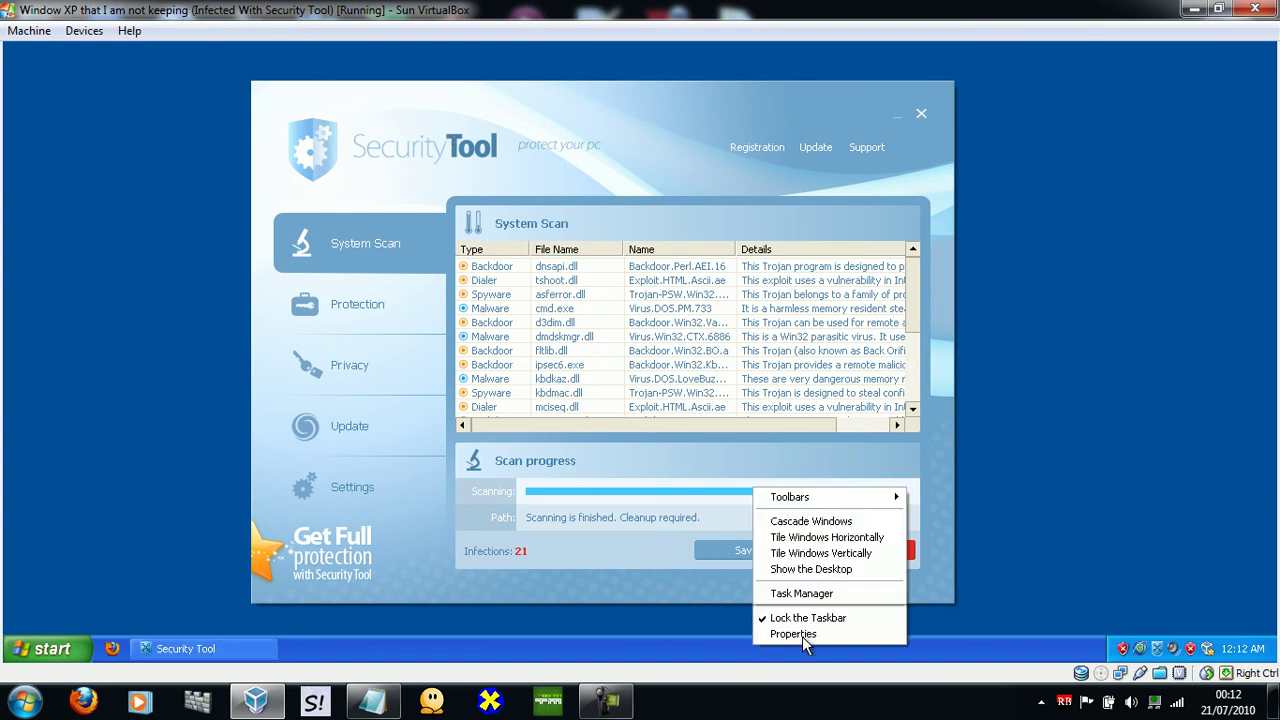
{"action": "left_click", "coordinate": [790, 634]}
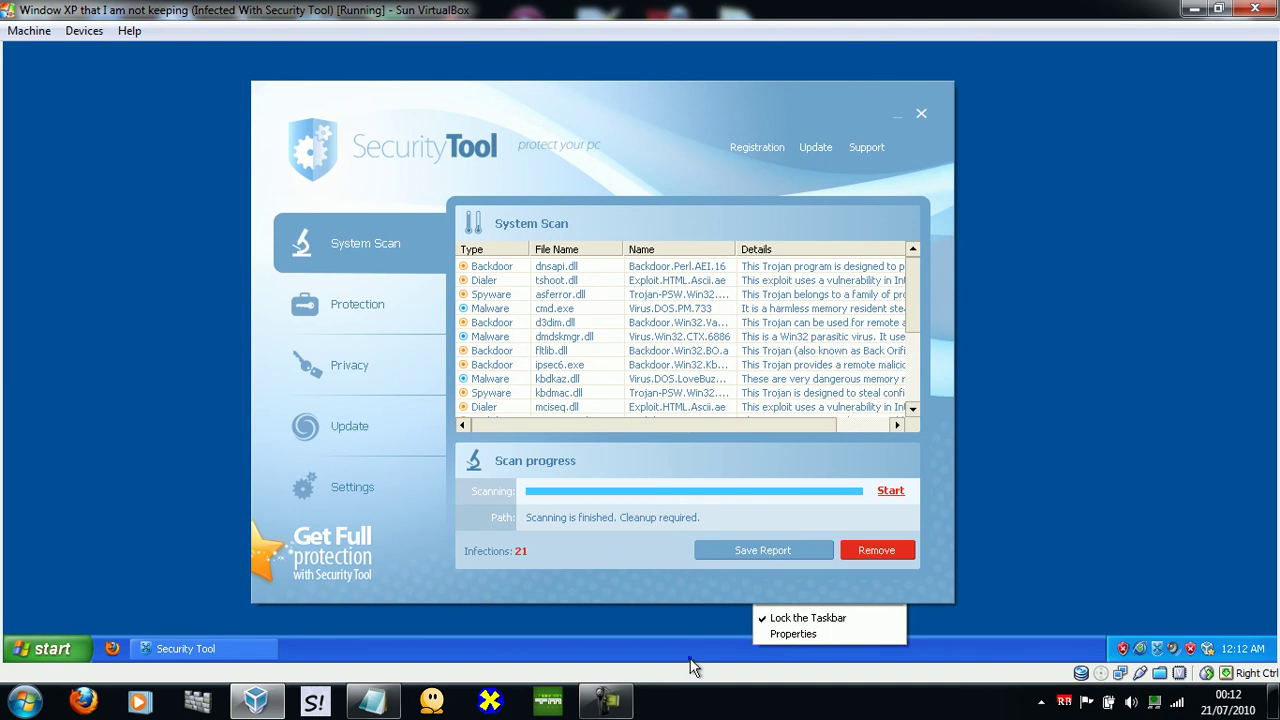
{"action": "right_click", "coordinate": [988, 645]}
{"action": "left_click", "coordinate": [1035, 586]}
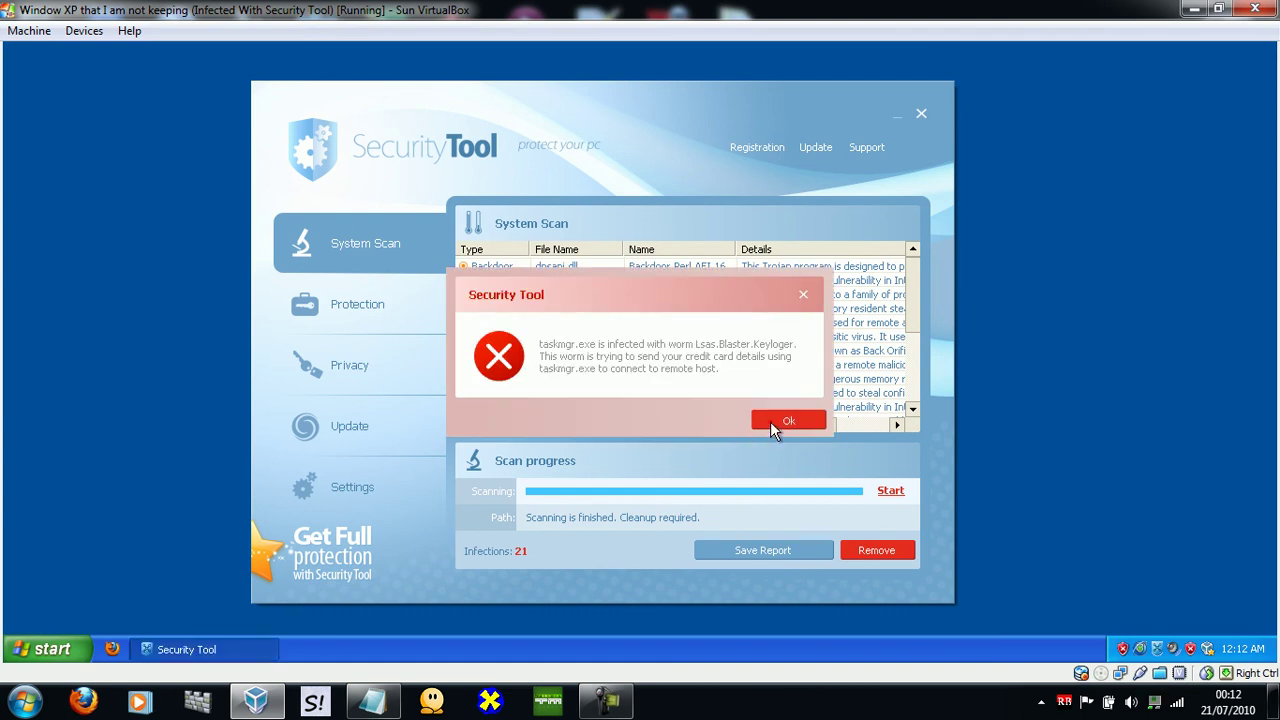
{"action": "left_click", "coordinate": [770, 421]}
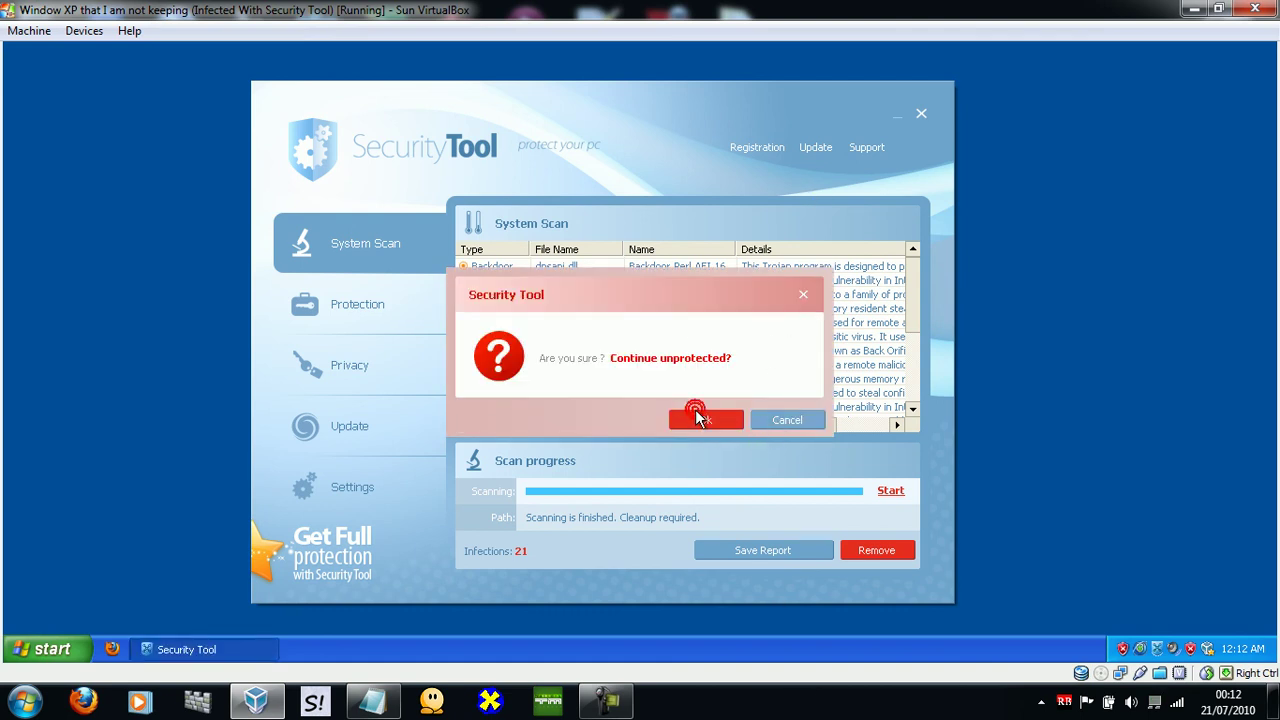
{"action": "left_click", "coordinate": [700, 418]}
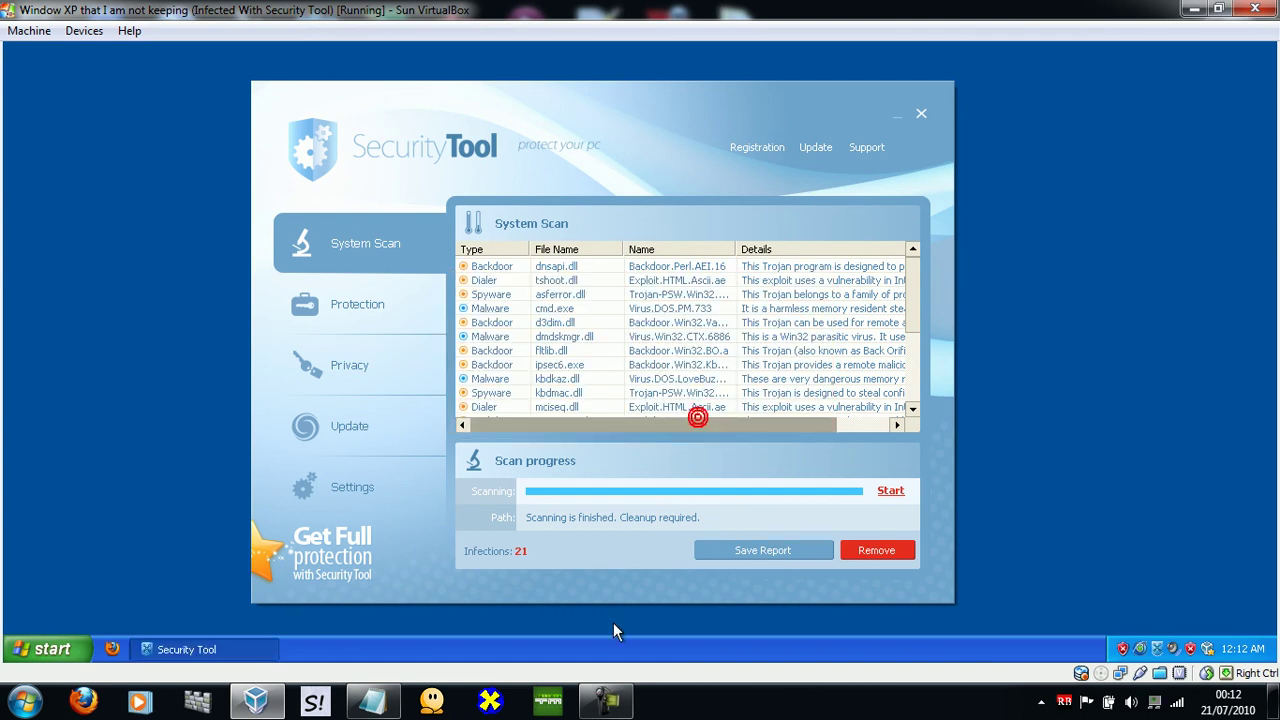
Switch to the screen recorder on the host computer and reposition its control window over the virtual machine.
{"action": "left_click", "coordinate": [603, 704]}
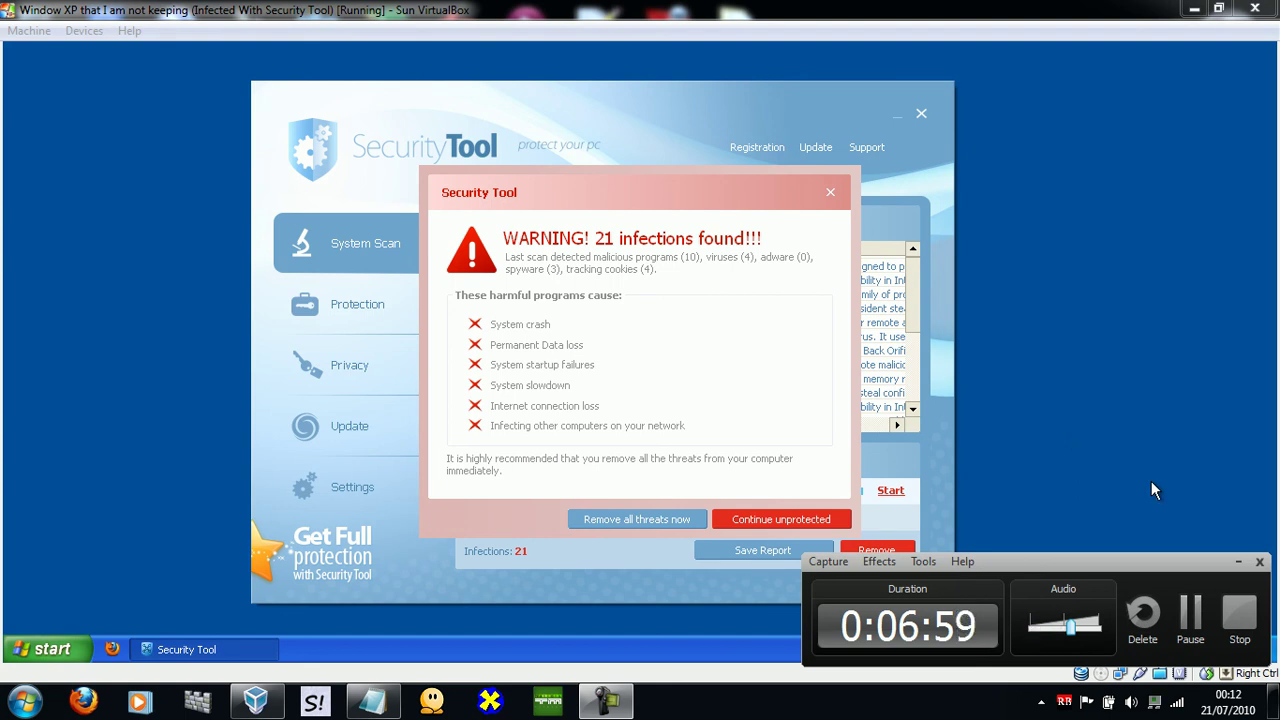
{"action": "left_click_drag", "start_coordinate": [1200, 561], "coordinate": [1133, 541]}
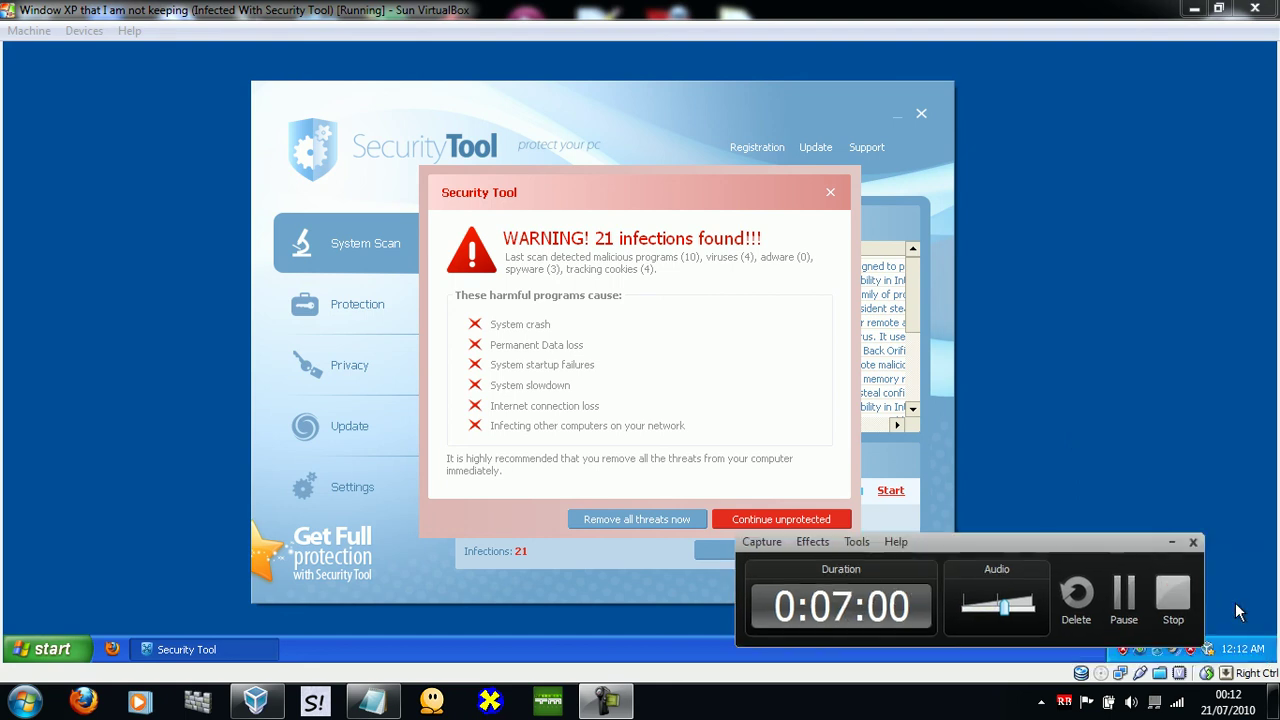